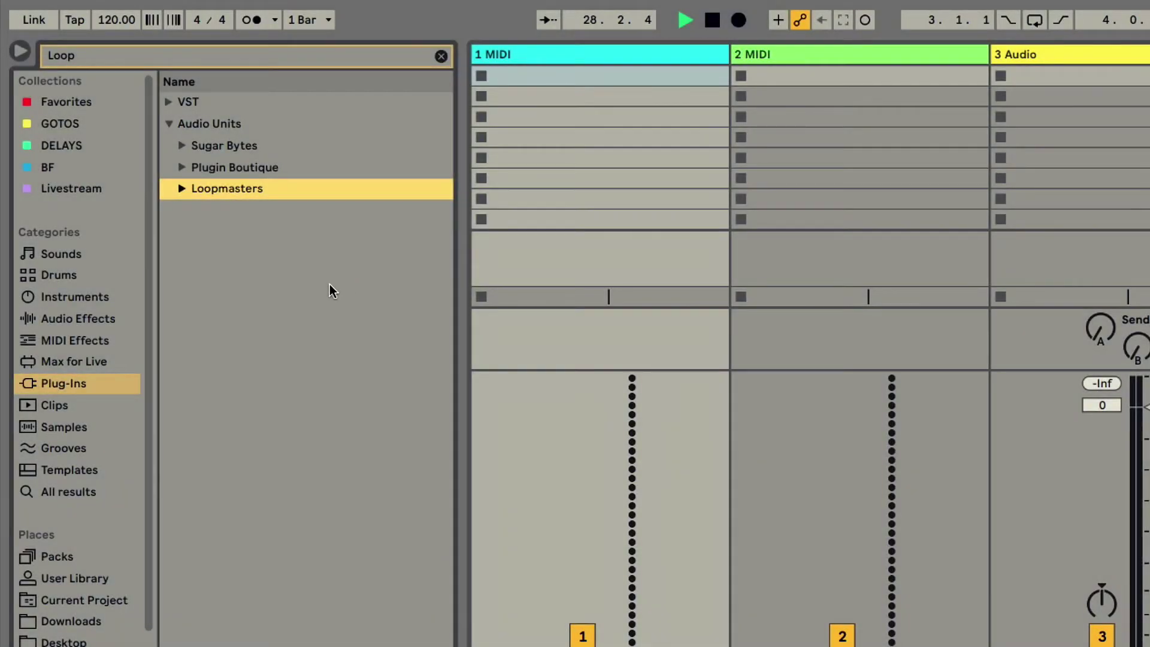
Step: Expand Audio Units > Loopmasters and step through Loopcloud, Loopcloud Drum and Loopcloud Play, ending on Loopcloud Drum
click(181, 190)
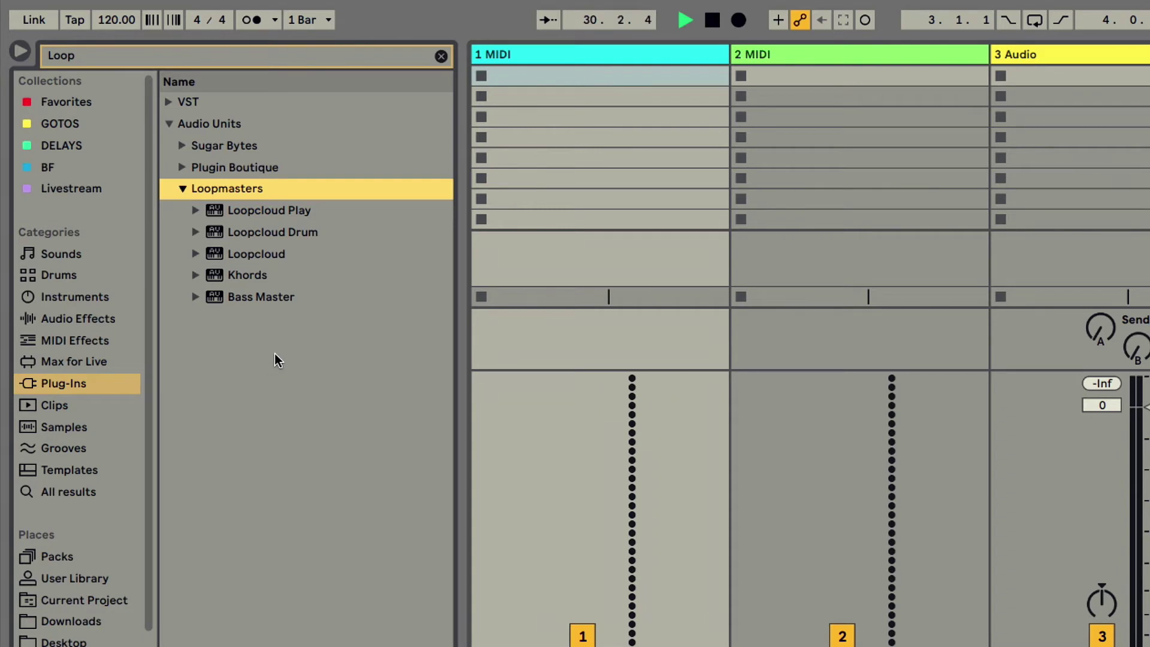
click(346, 256)
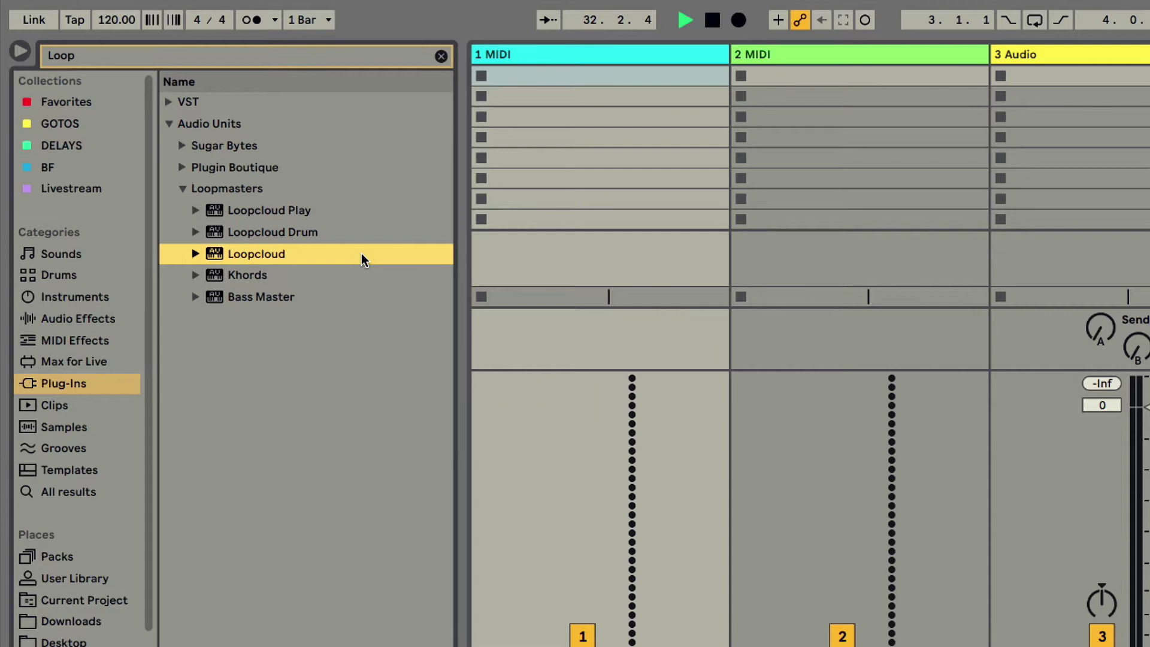
click(336, 232)
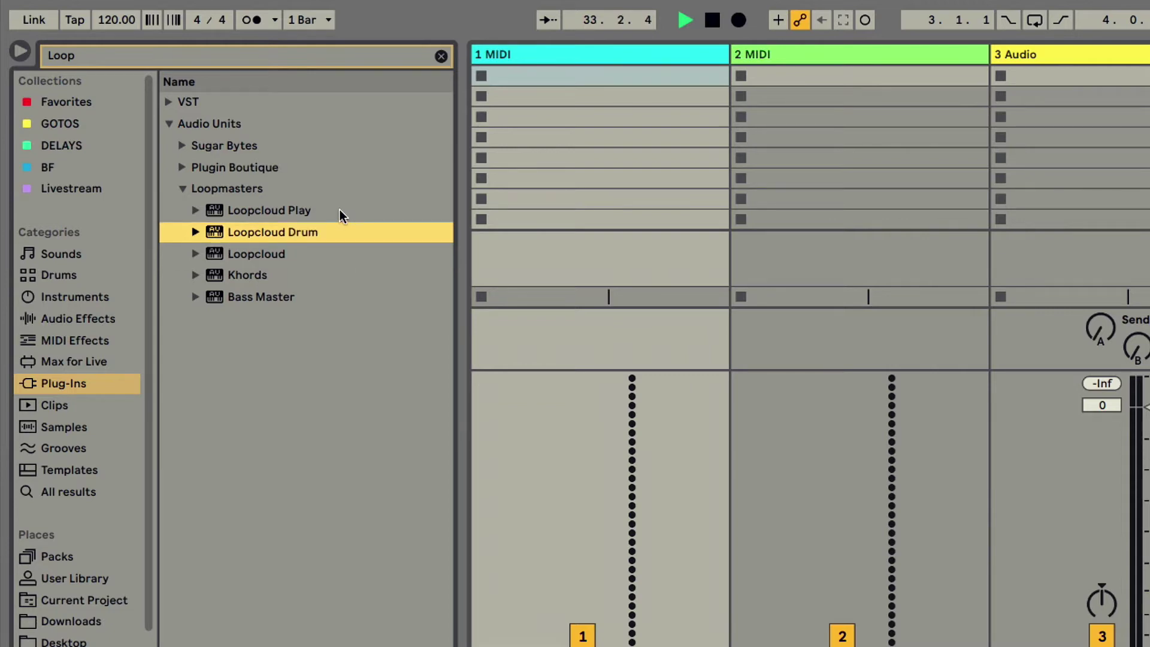
click(339, 211)
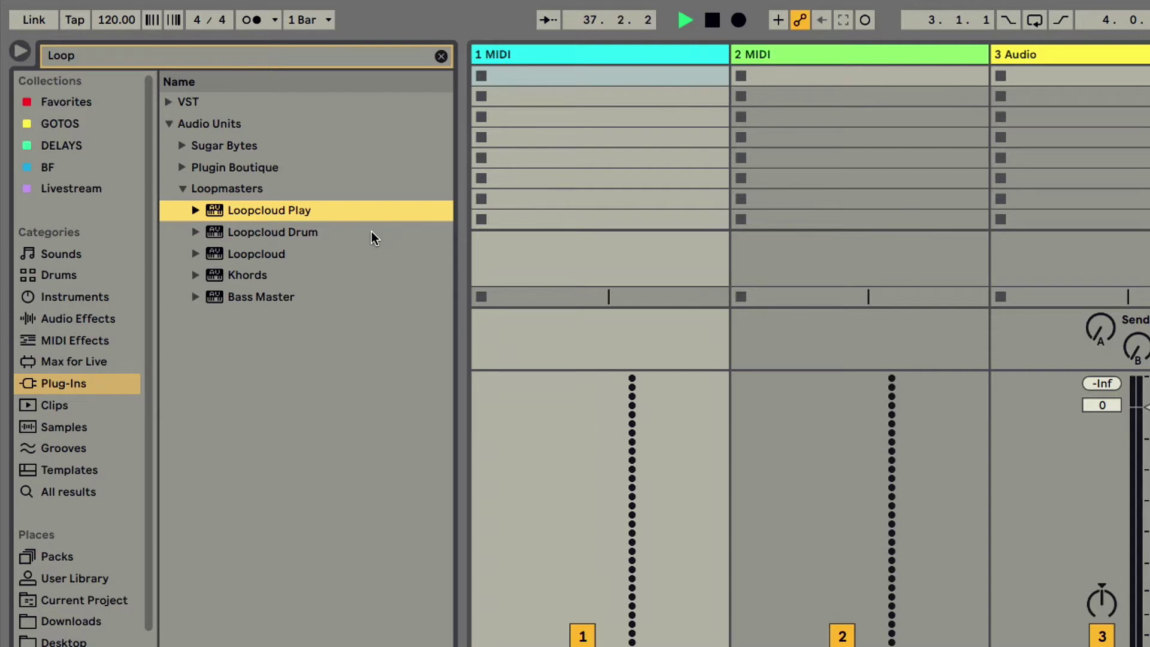
click(344, 233)
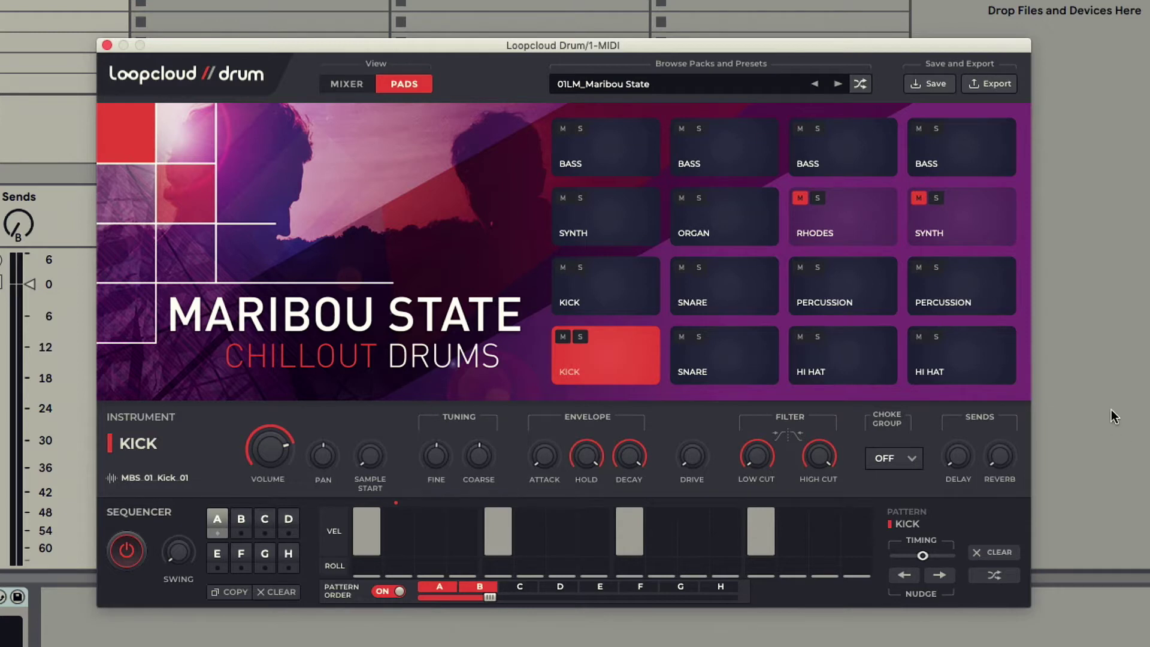
Step: Play the 01LM_Maribou State kit's beat on the 1-MIDI track, then stop it
click(1097, 400)
key(space)
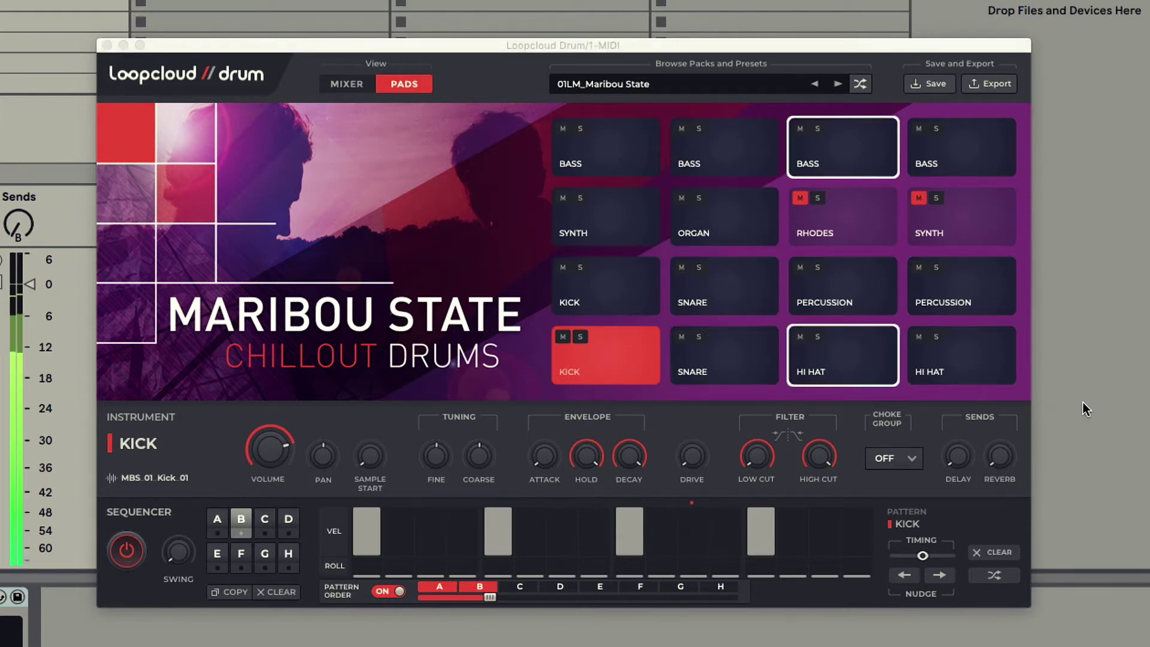
key(space)
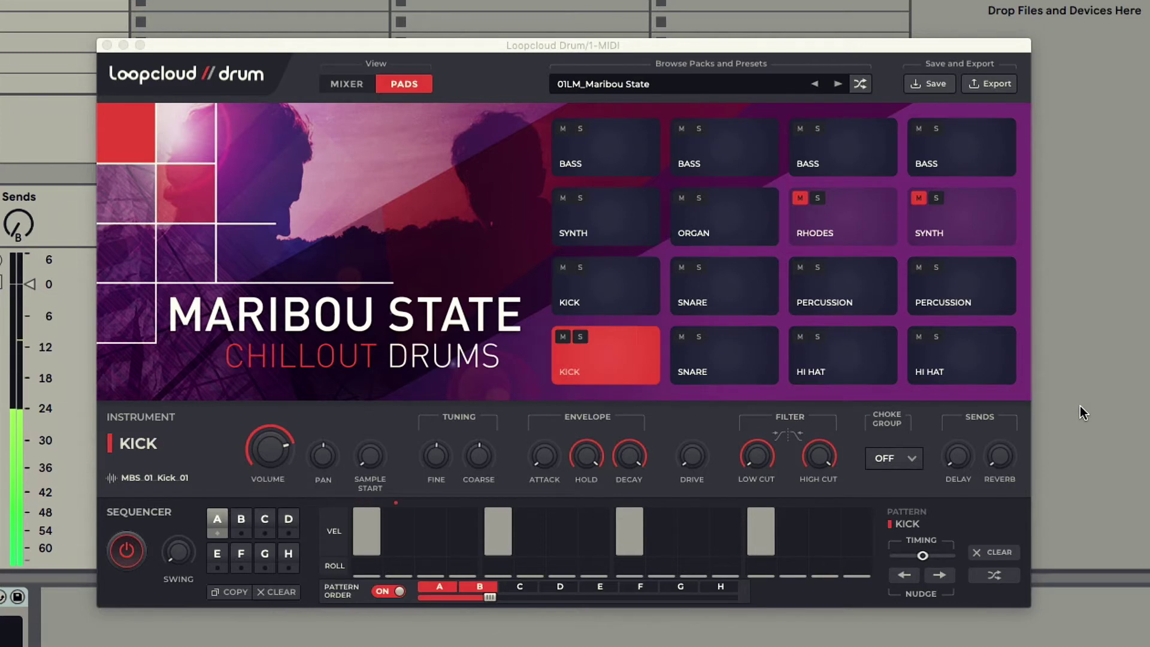
Step: Open the Purchased kits list and audition the SFD_Vintage Funk Kit and DC_Grope kits
click(674, 89)
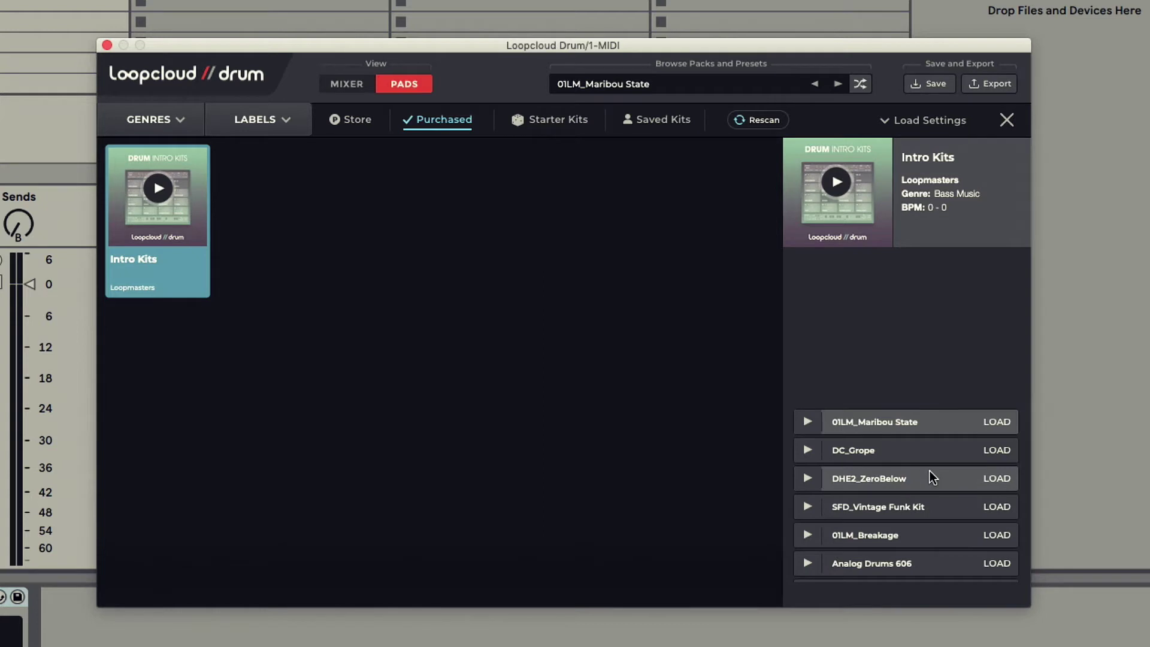
click(808, 507)
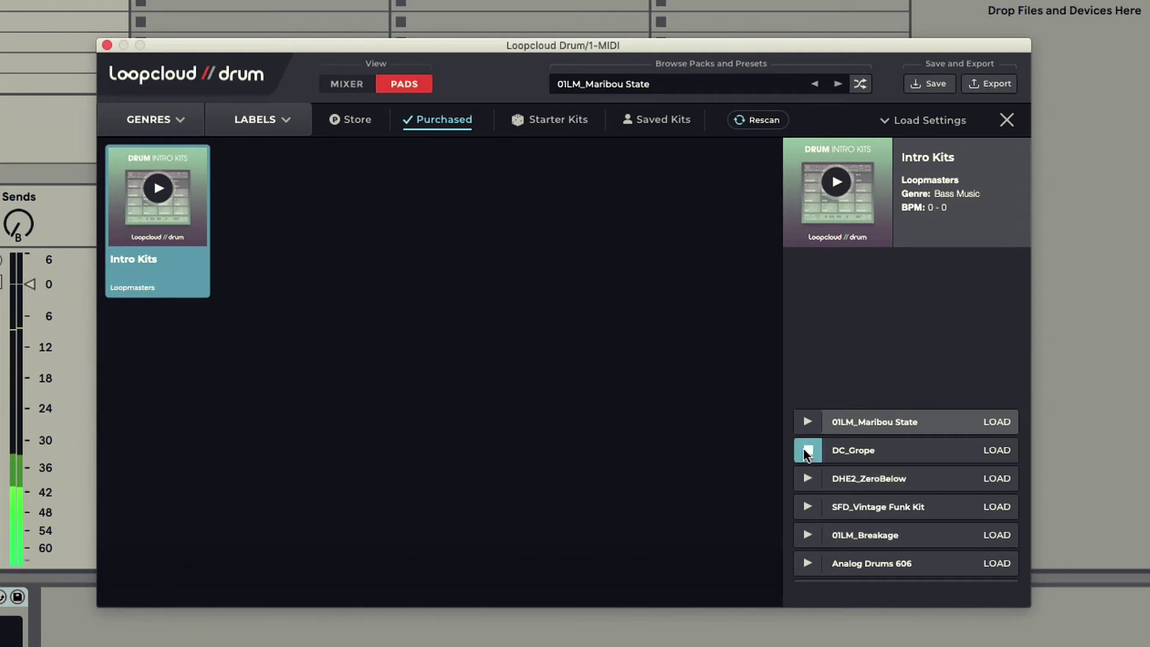
click(807, 450)
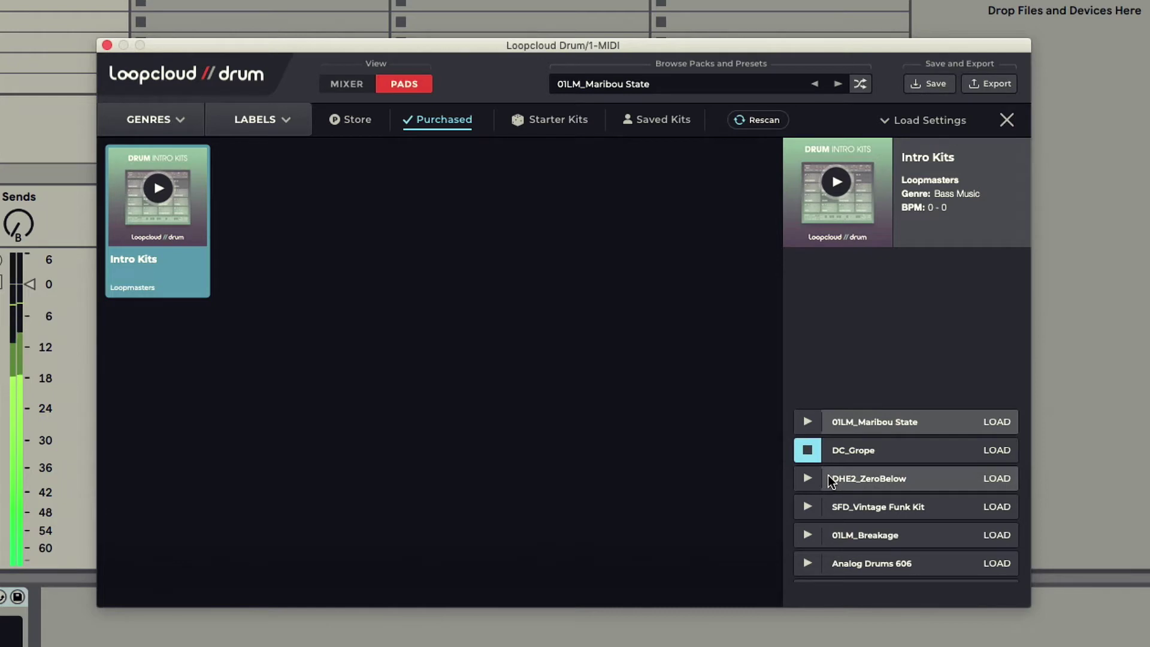
click(807, 450)
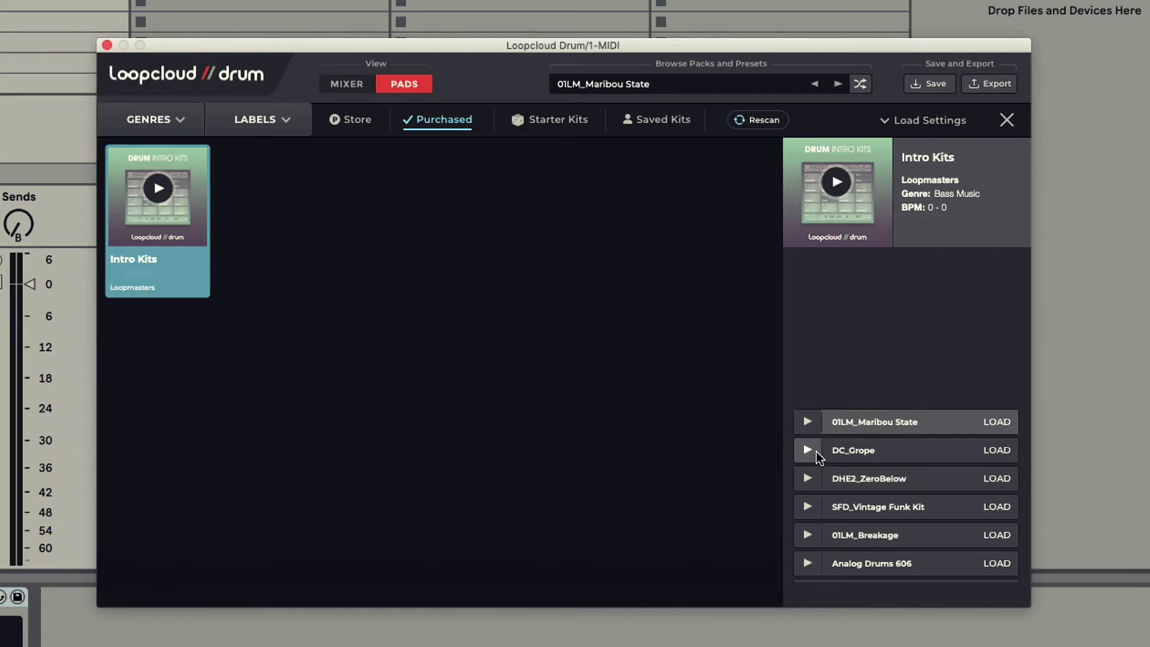
click(806, 460)
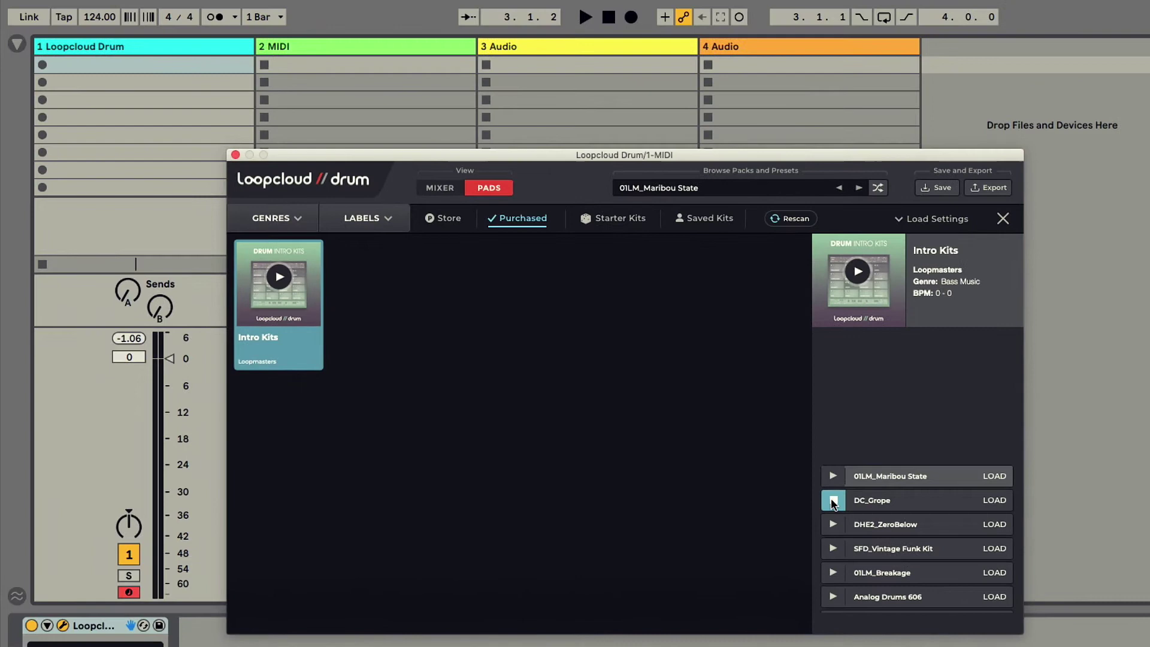
Step: Lower the tempo while previewing DHE2_ZeroBelow, then set the tempo back to 124
mouse_move(99, 17)
mouse_down()
mouse_move(102, 40)
mouse_move(95, 1)
mouse_up()
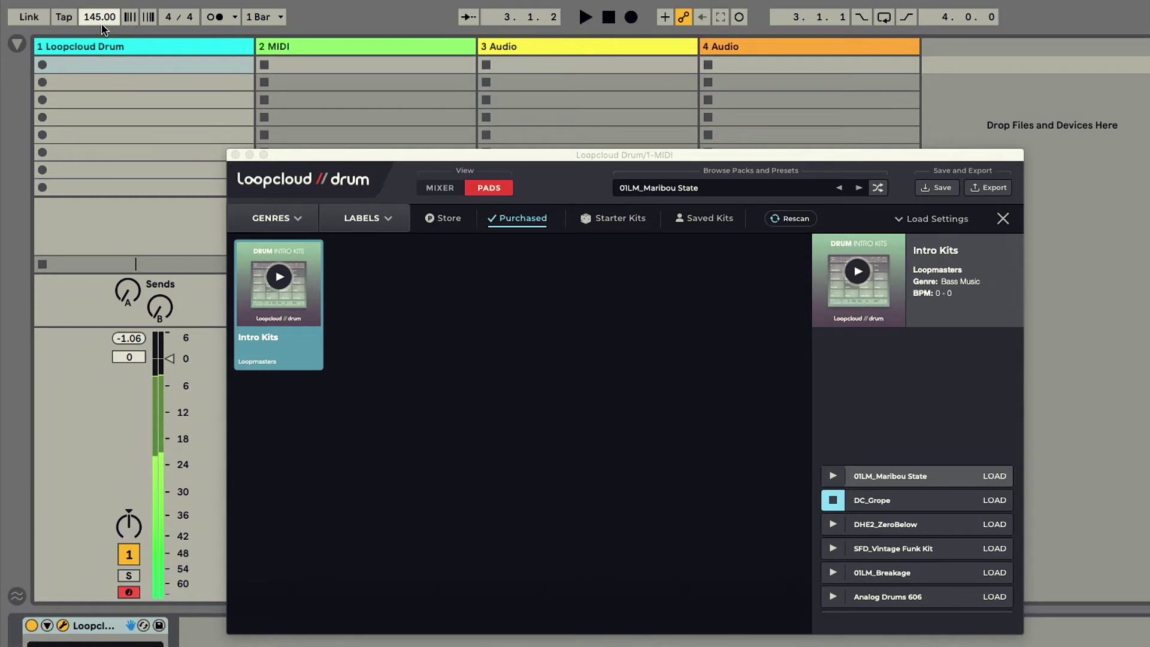
click(832, 524)
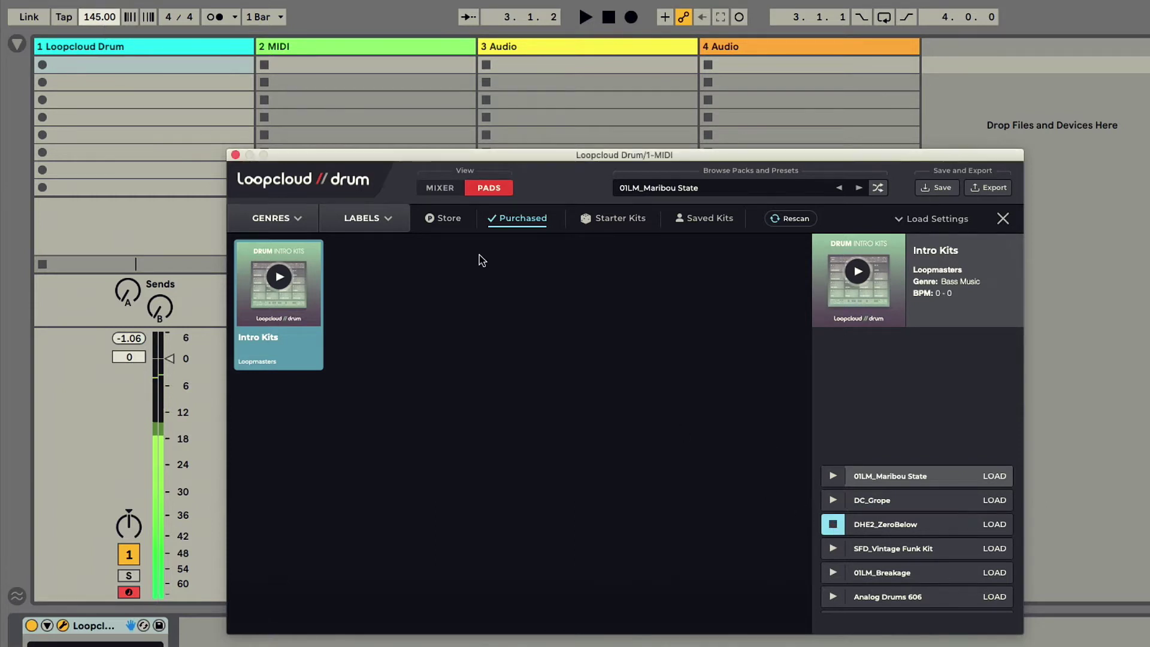
click(99, 17)
text(124)
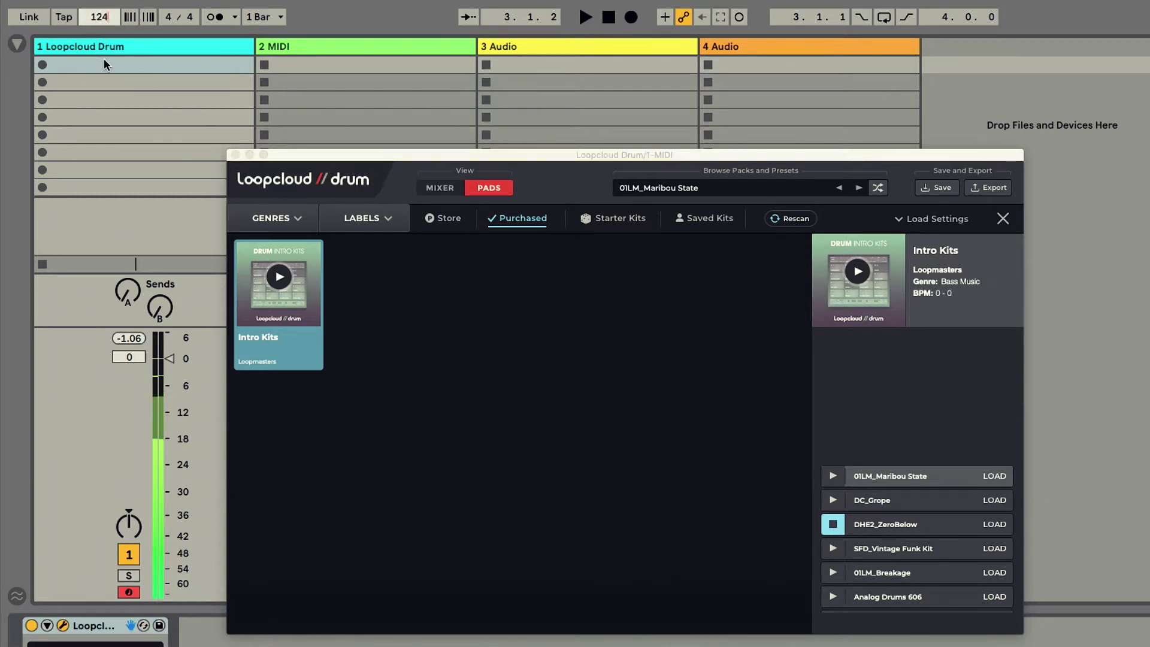
key(Return)
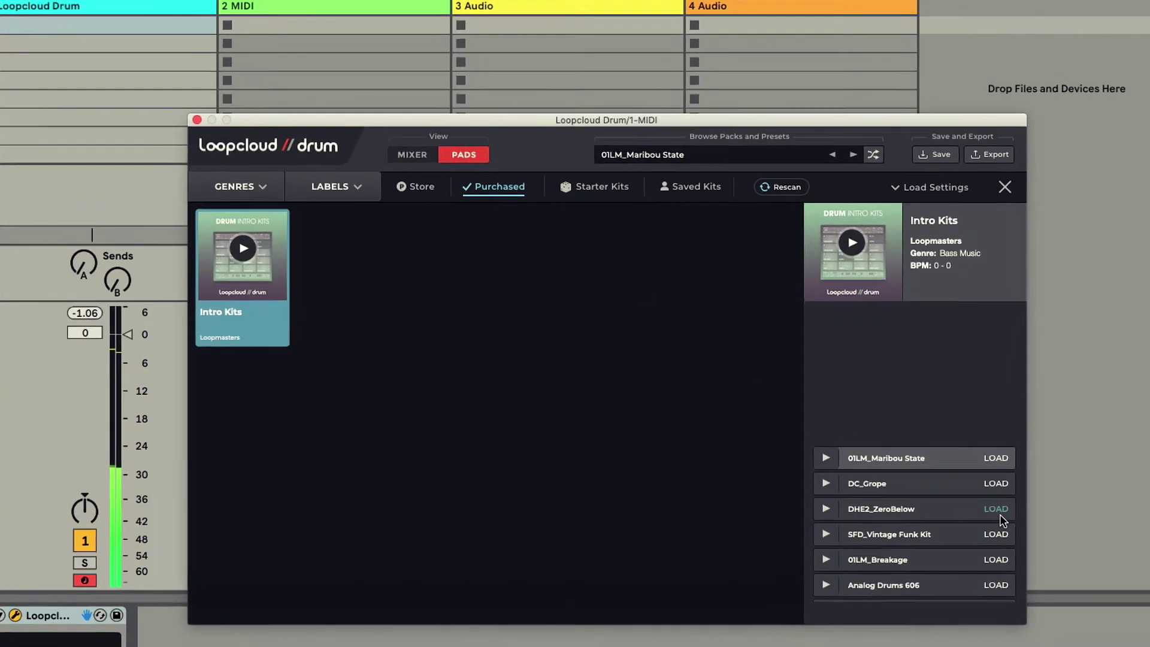
Step: Load DHE2_ZeroBelow onto the pads, stop playback and turn the step sequencer off
click(994, 524)
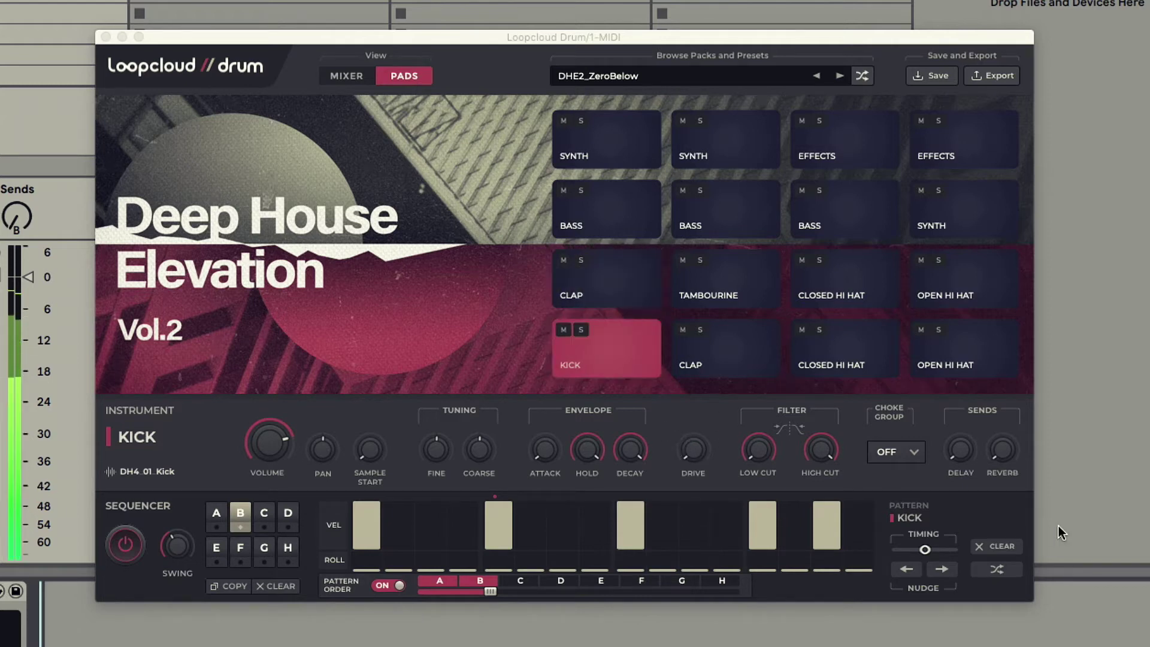
key(space)
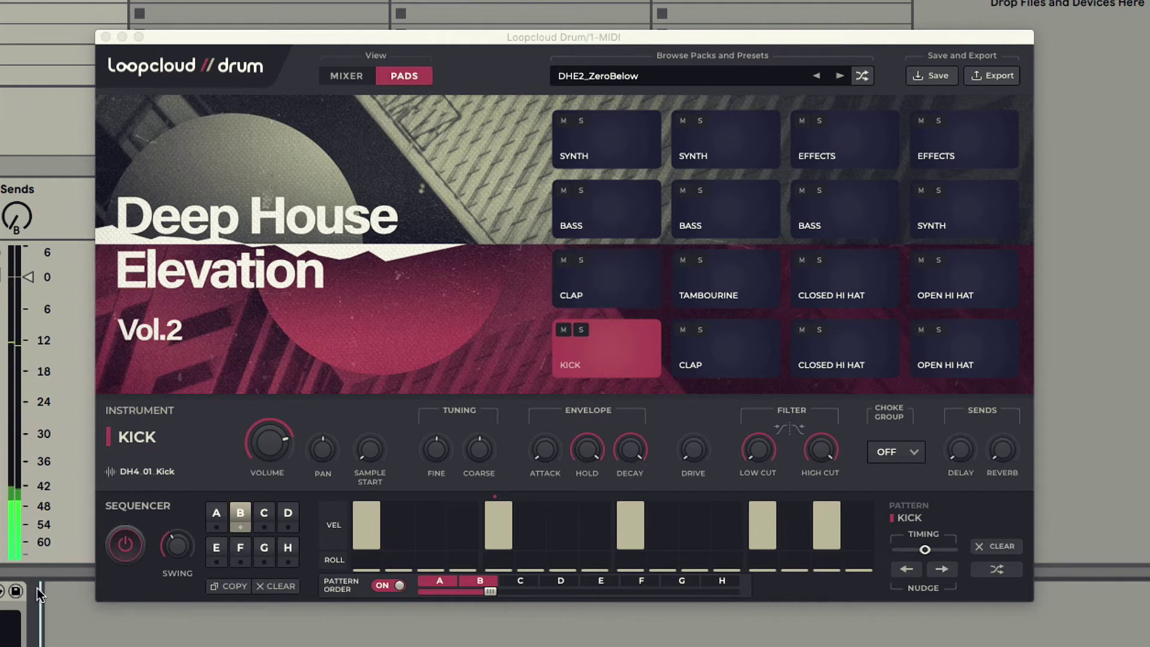
click(131, 548)
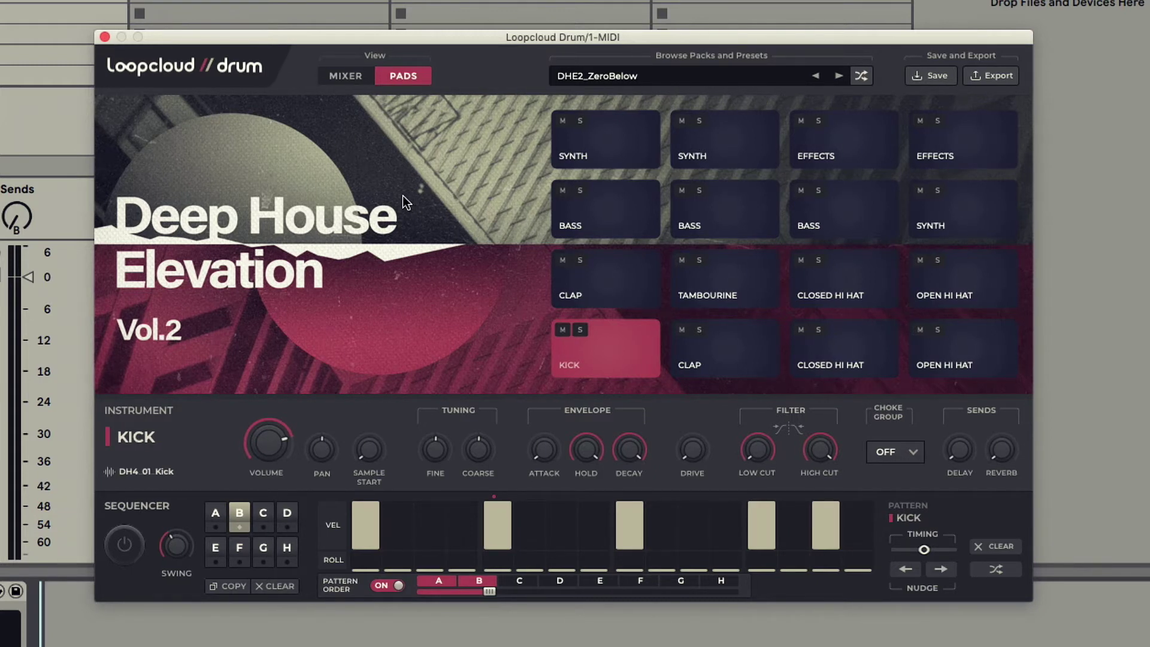
Step: In the Store tab, view the Lo-Fi Jazz Hop, Minimal Deep Tech, Tech House and Dub & Reggae EXP packs
click(660, 75)
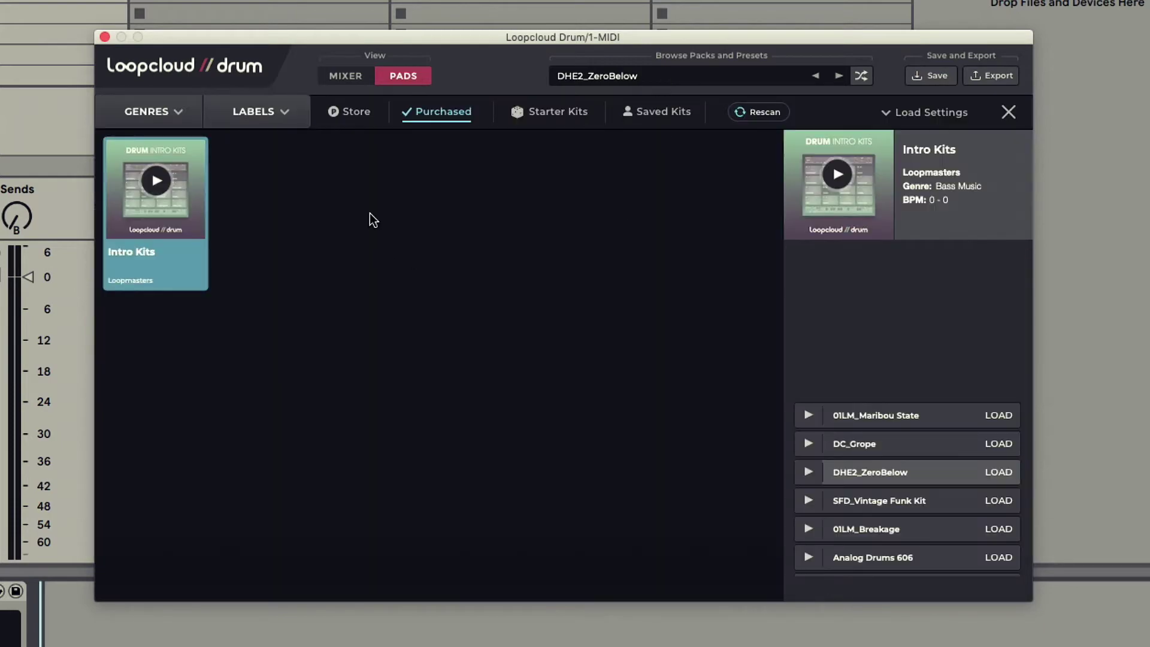
click(355, 115)
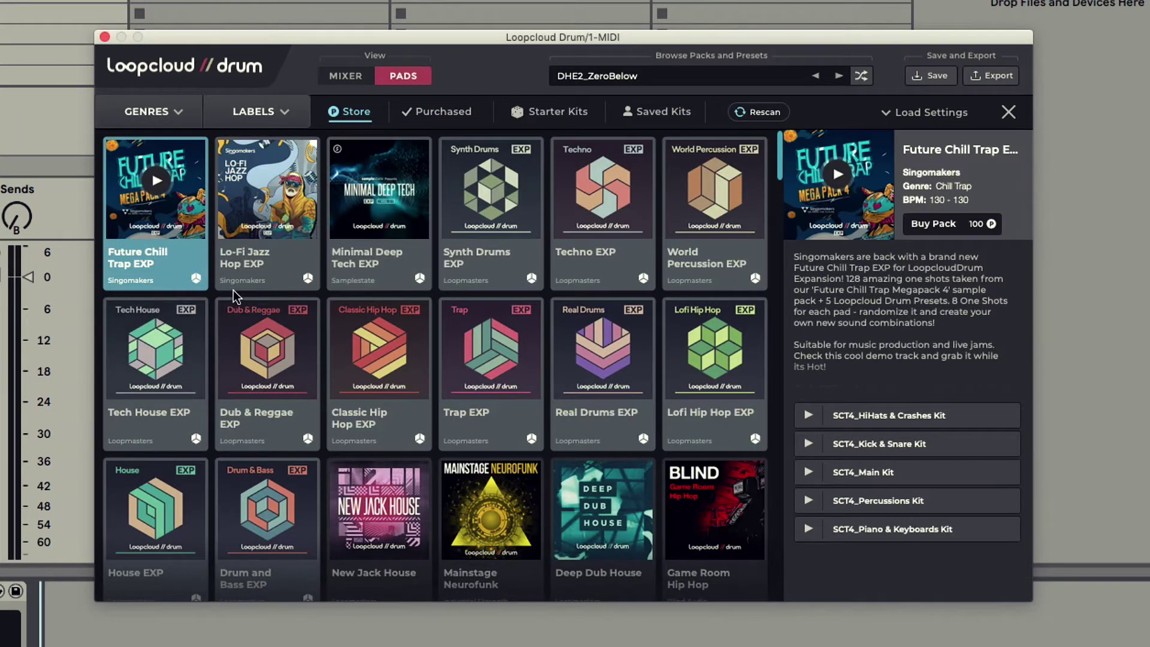
click(287, 203)
click(402, 223)
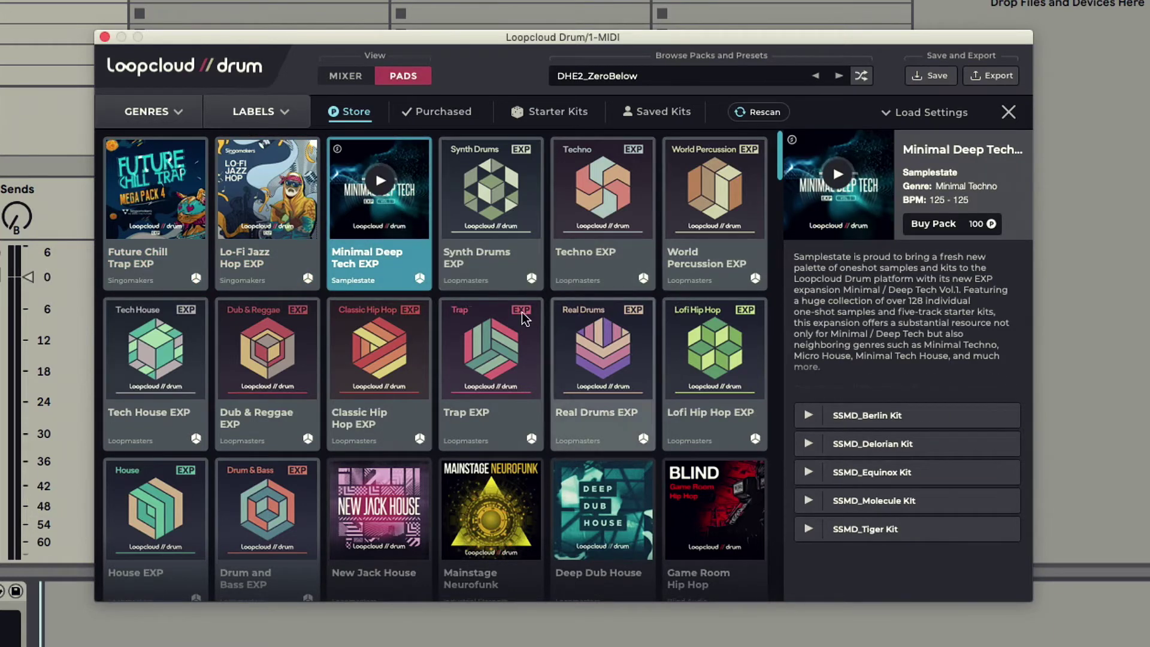
click(179, 362)
click(285, 359)
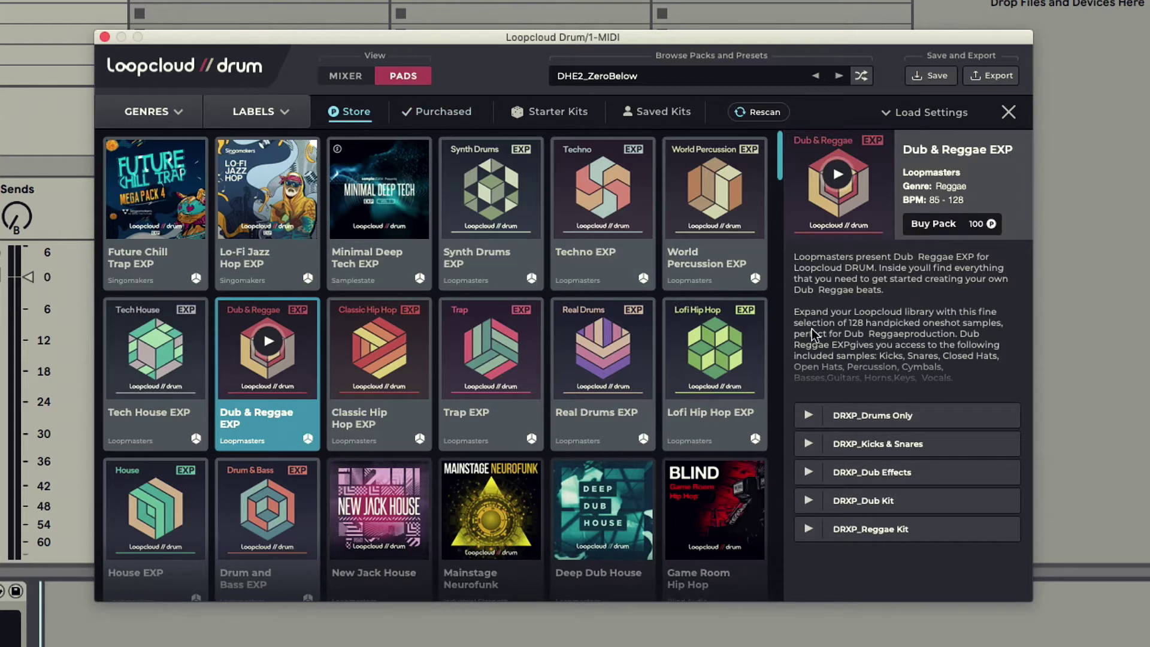
Step: Load the Basic Kit from the Starter Kits list
click(563, 117)
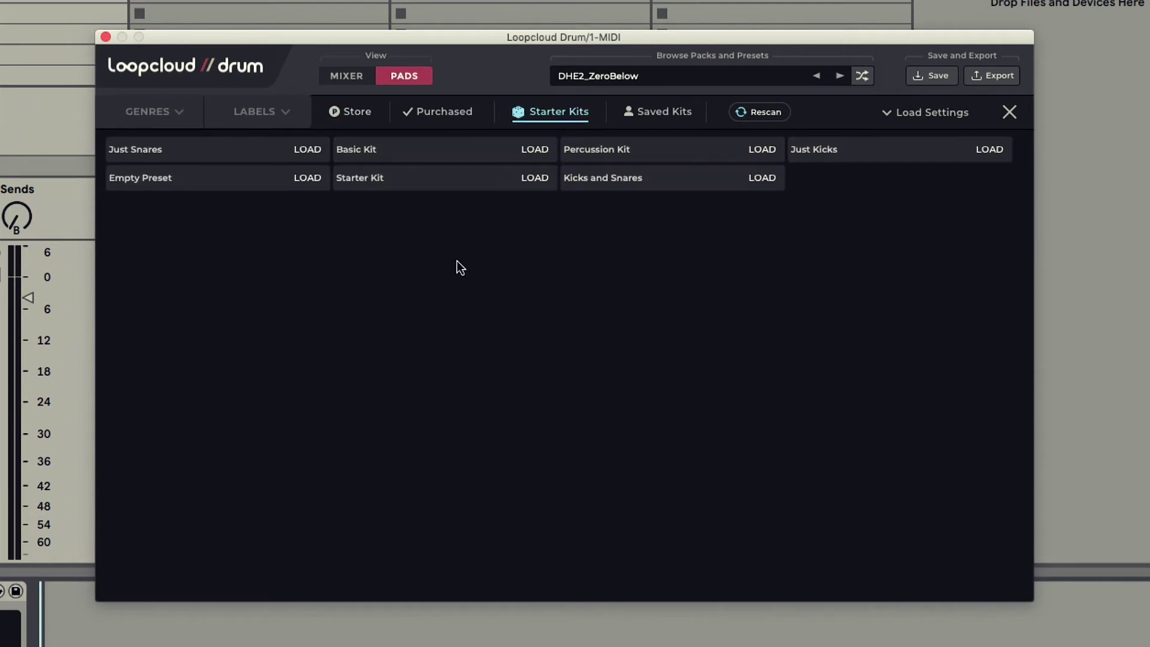
click(530, 151)
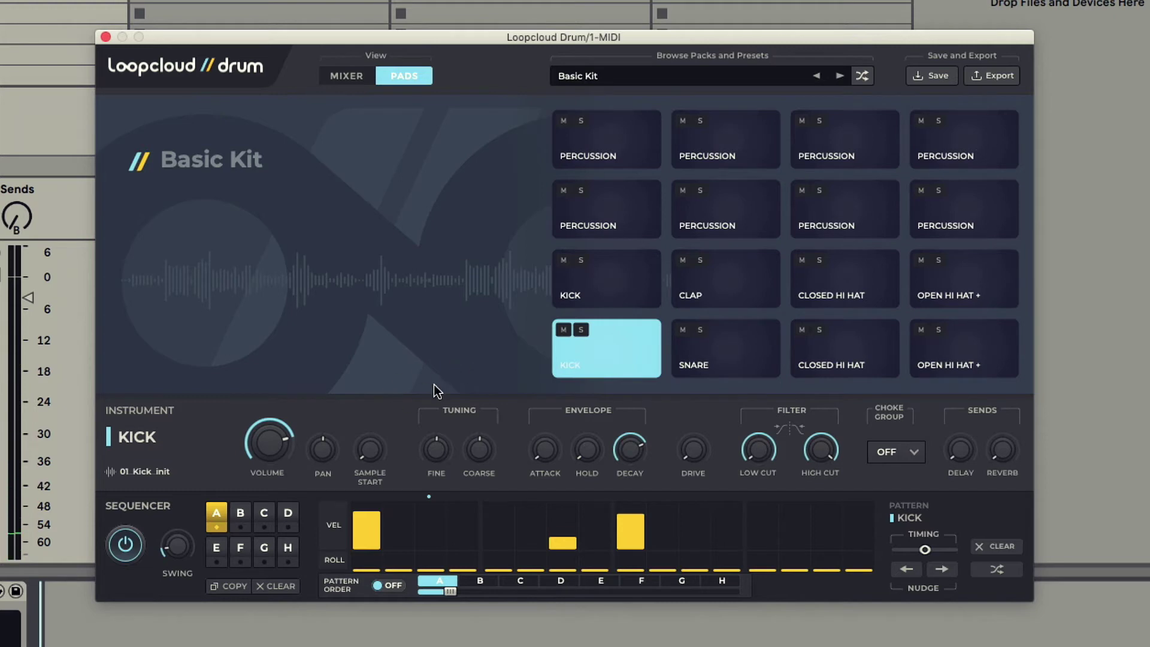
Step: Randomise the KICK pad's sample several times, soloing it to audition, ending on Kick Reaktor 2
click(605, 368)
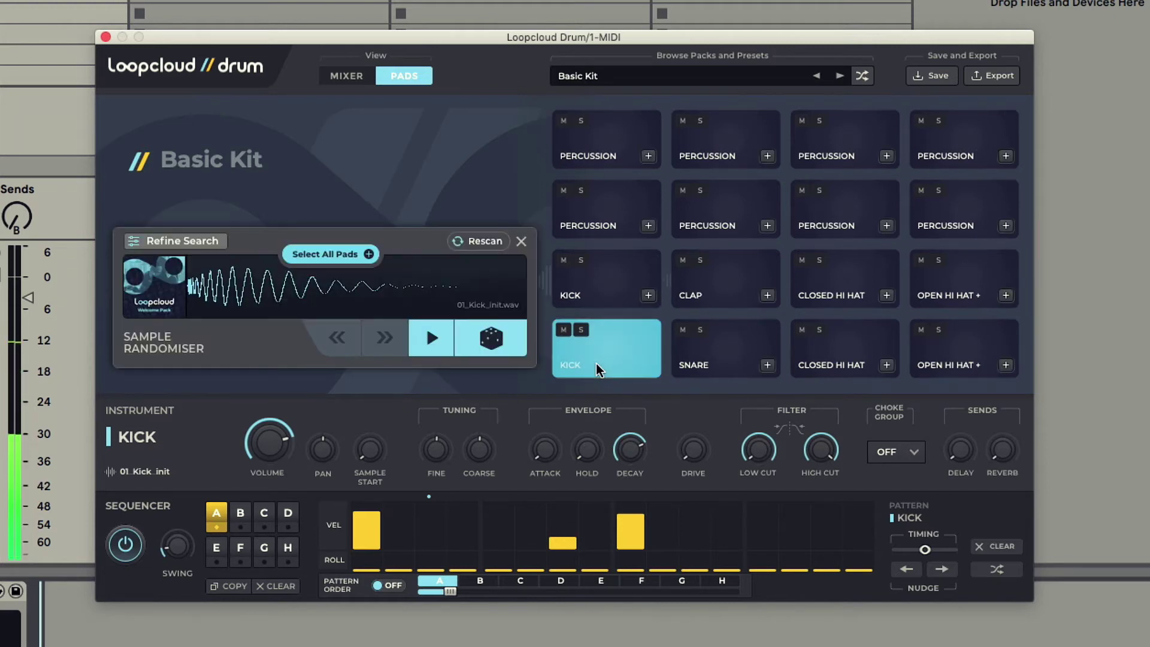
click(508, 350)
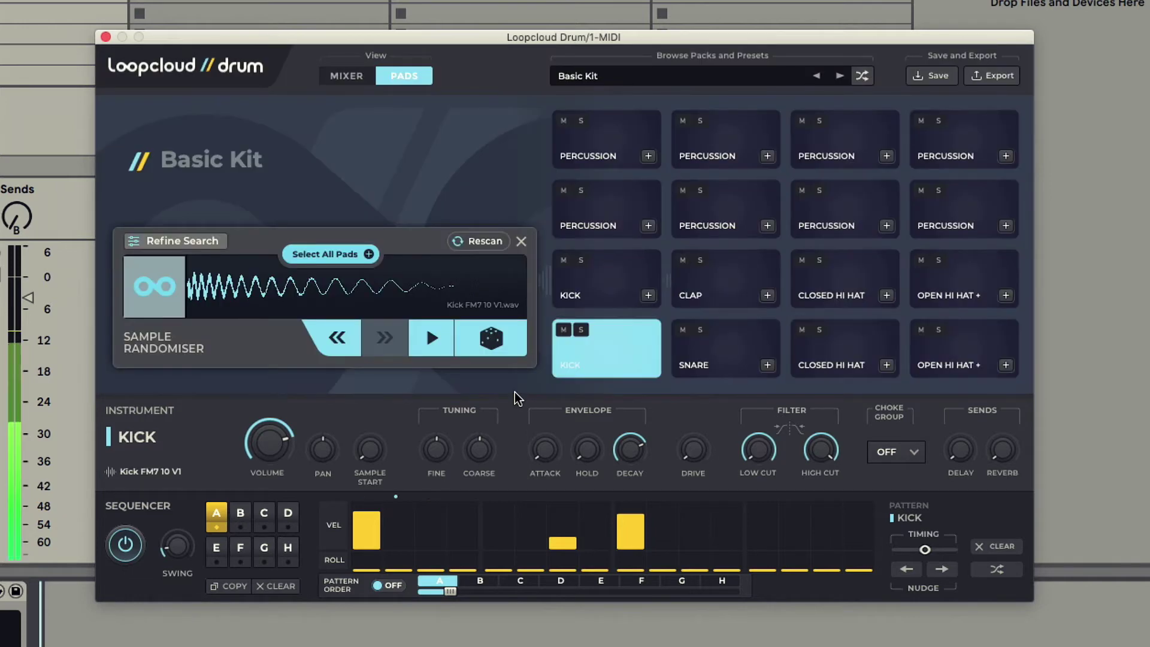
click(580, 330)
click(491, 339)
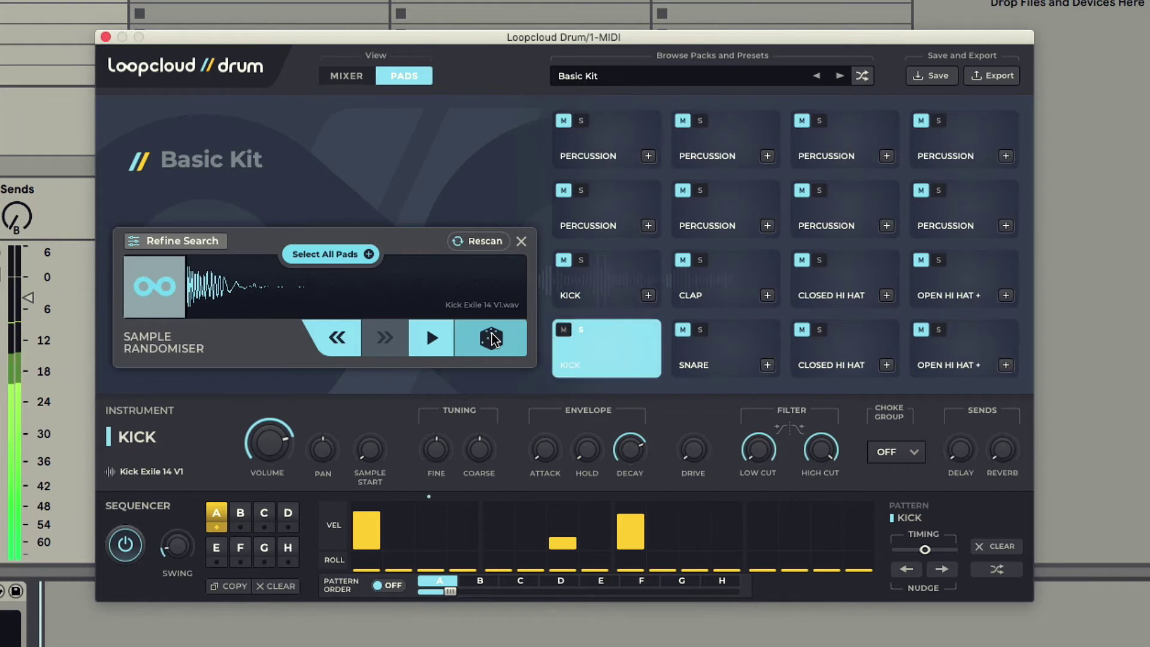
click(492, 339)
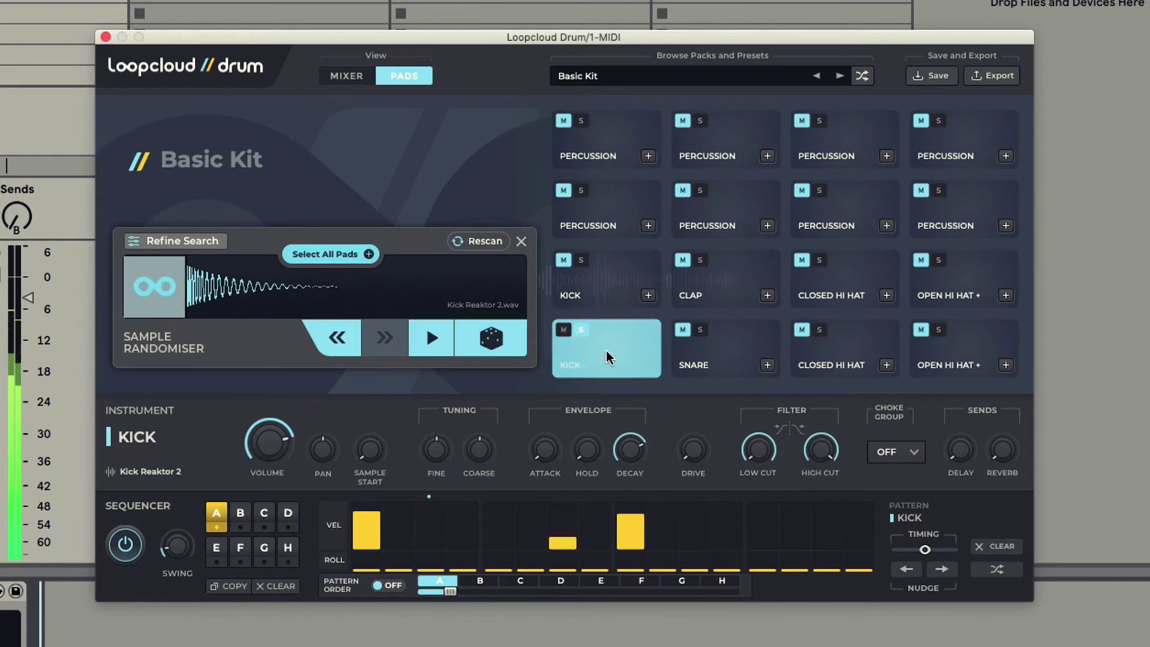
click(580, 330)
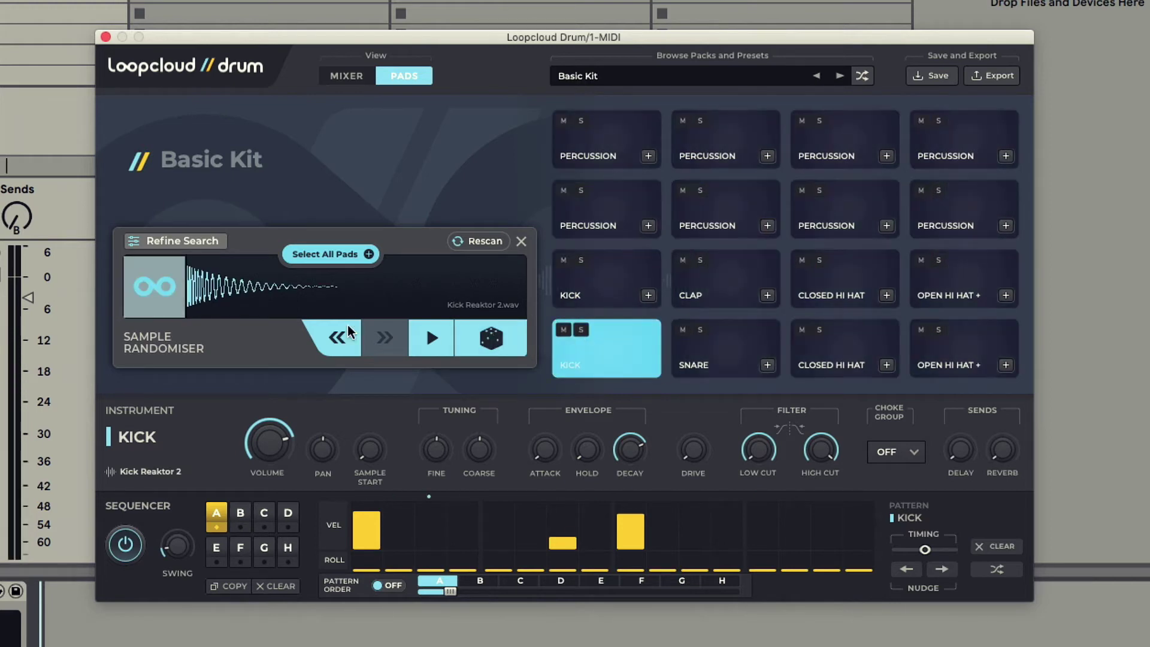
Step: Select all 16 pads and randomise their samples three times, leaving the kick on Kick GarageX 2 V13
click(334, 253)
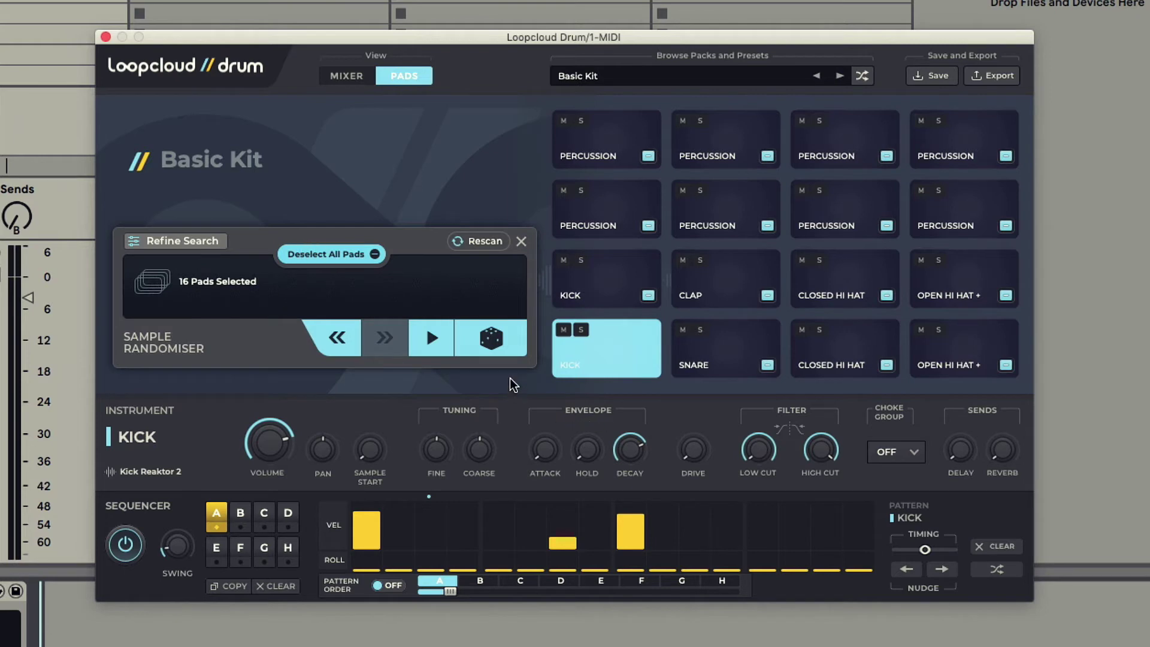
click(487, 341)
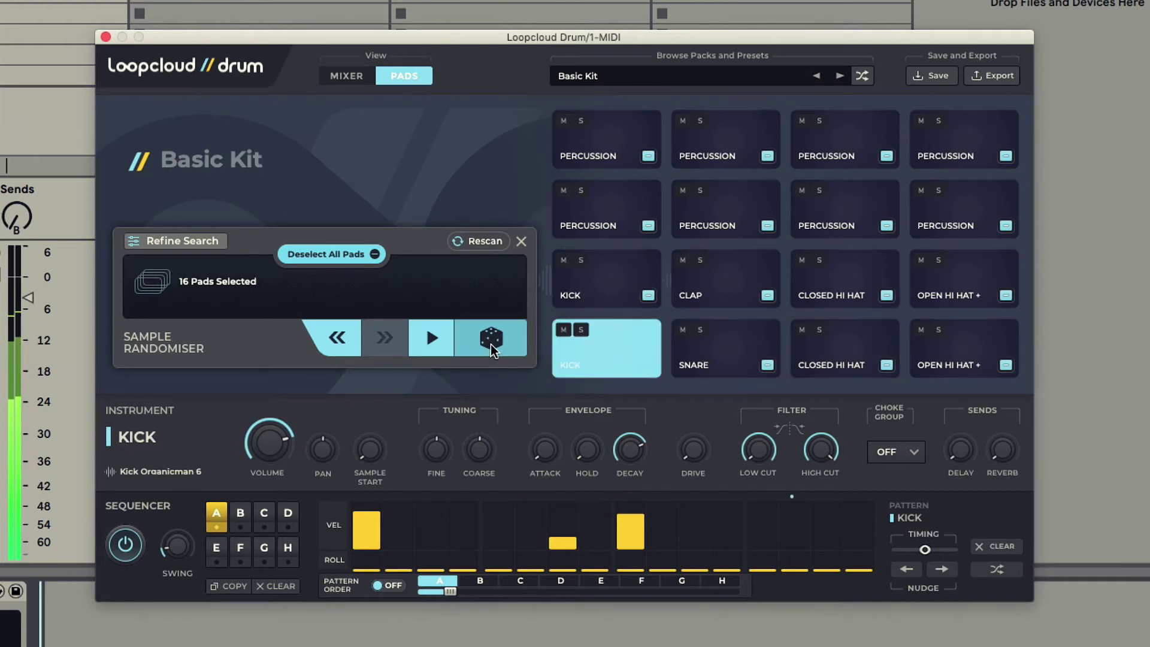
click(490, 343)
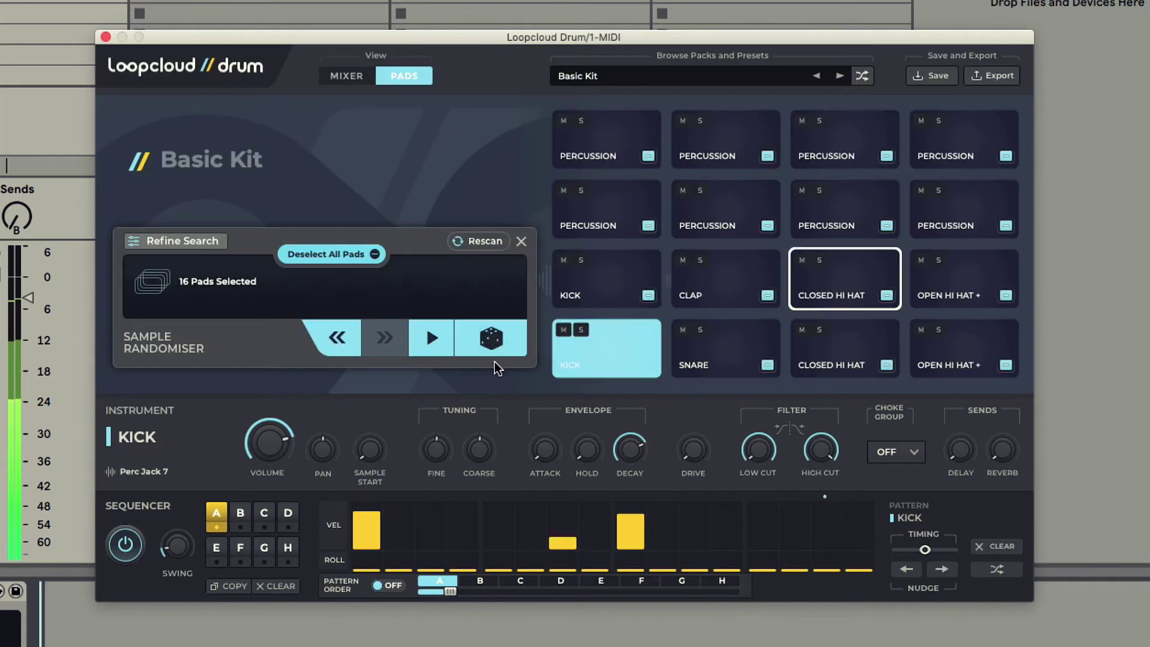
click(488, 344)
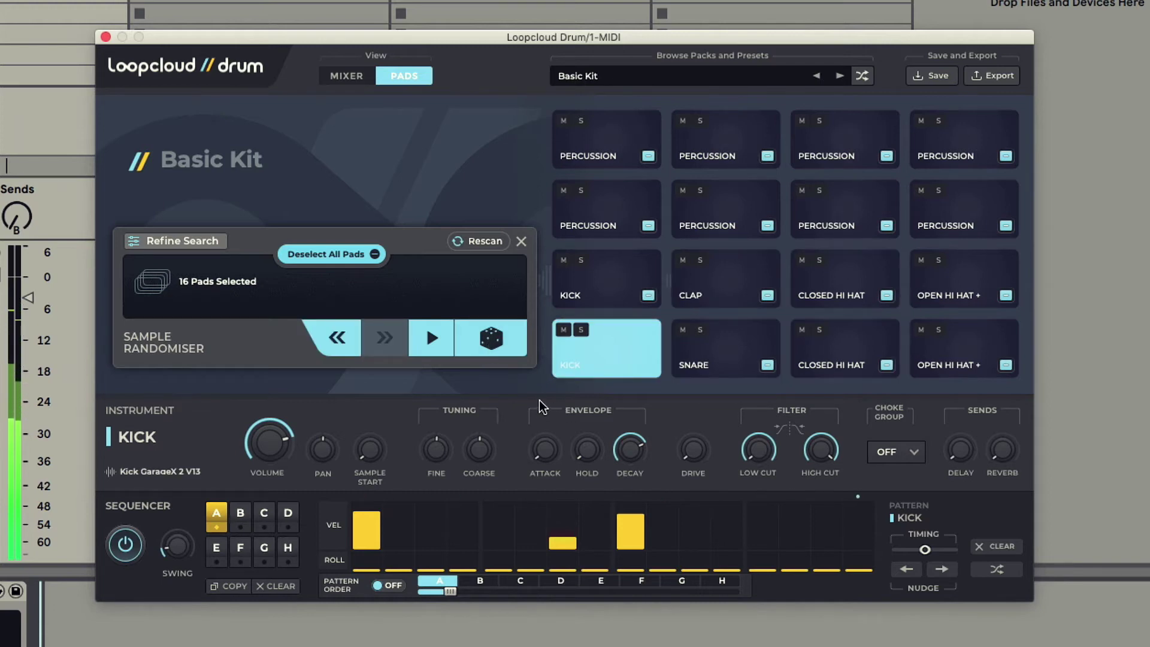
Step: Save the kit as My Breaks Kit and reload it from the Saved Kits list
click(941, 81)
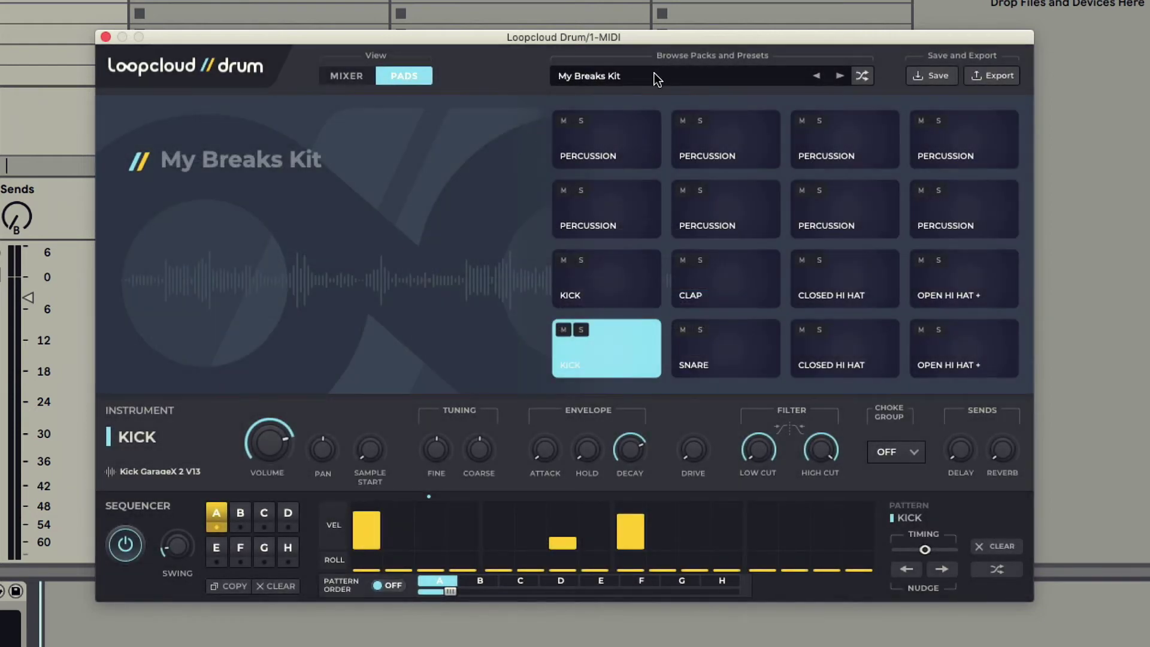
click(658, 78)
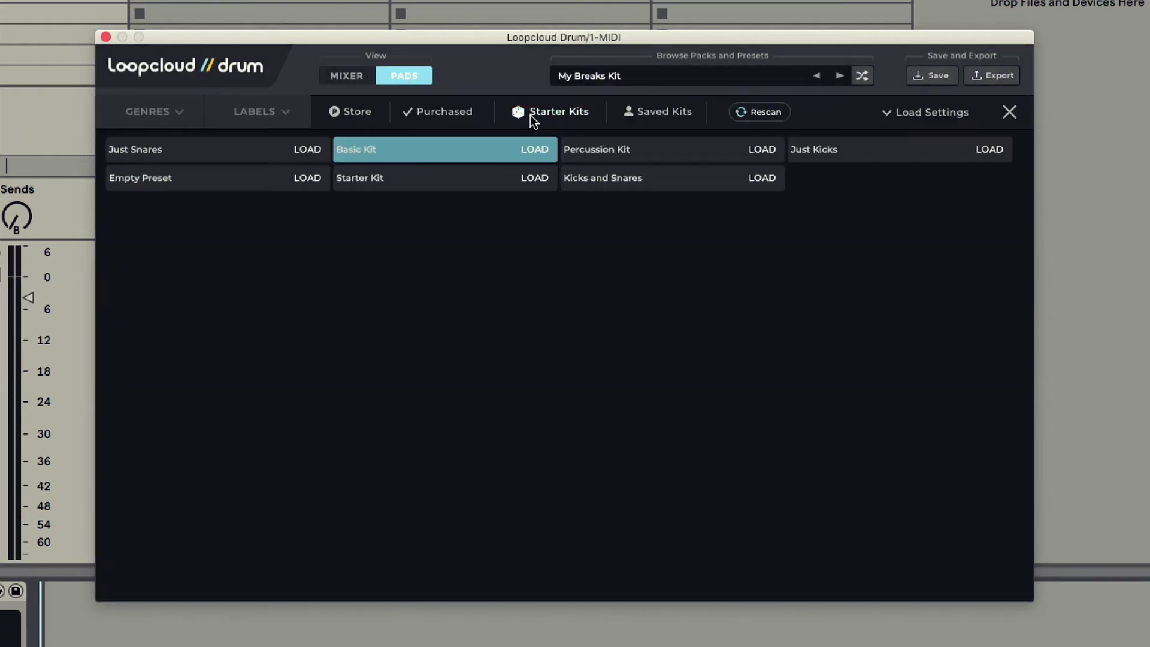
click(686, 117)
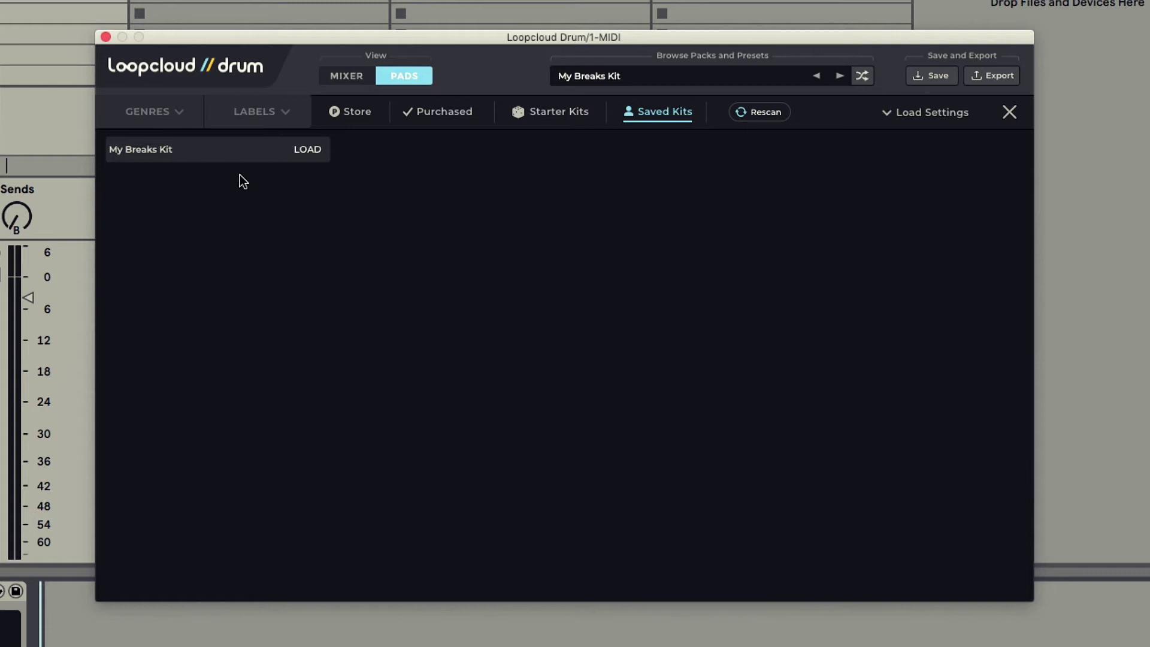
click(308, 154)
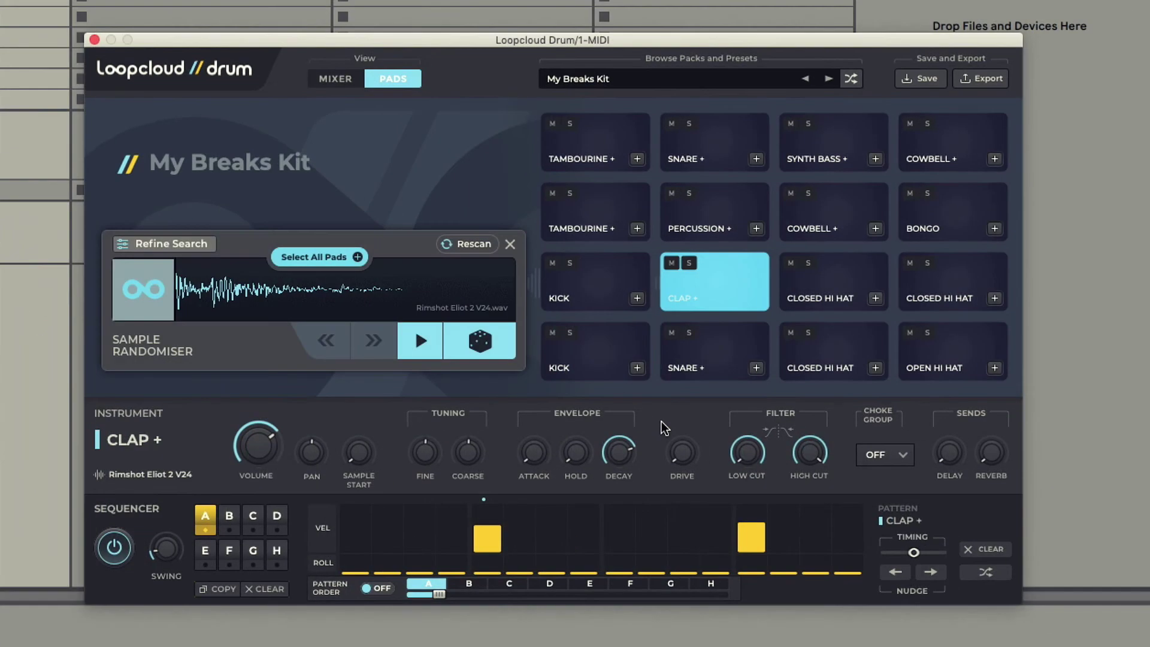
Step: Shorten the CLOSED HI HAT pad's decay to 350 ms and solo it
click(822, 295)
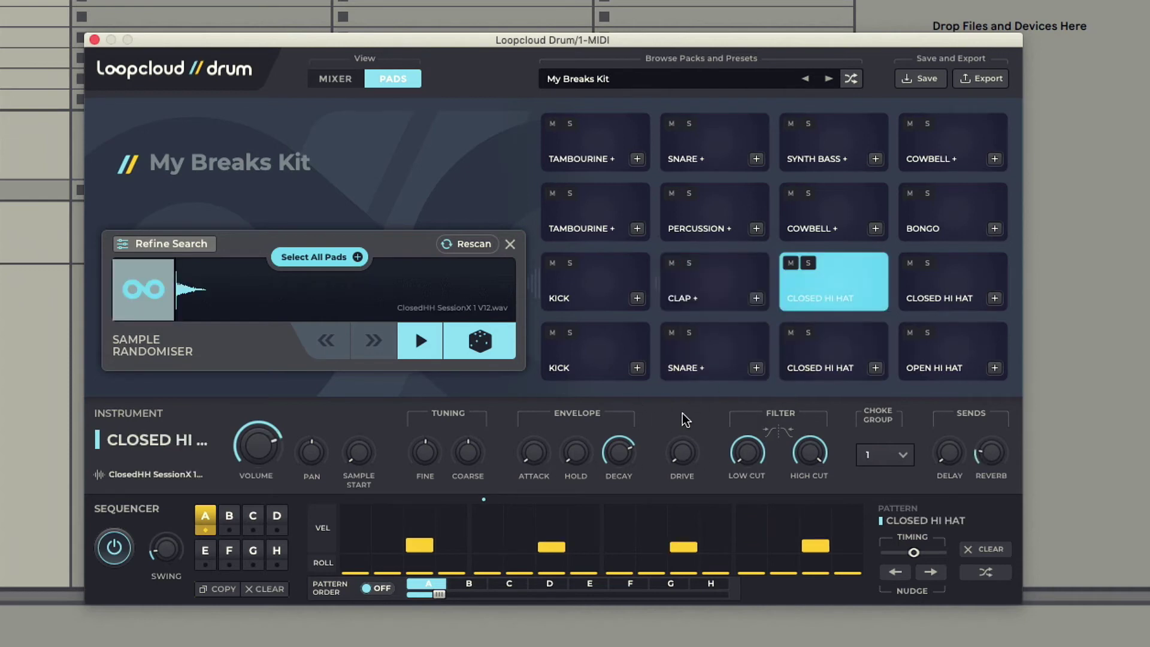
drag(620, 454, 615, 478)
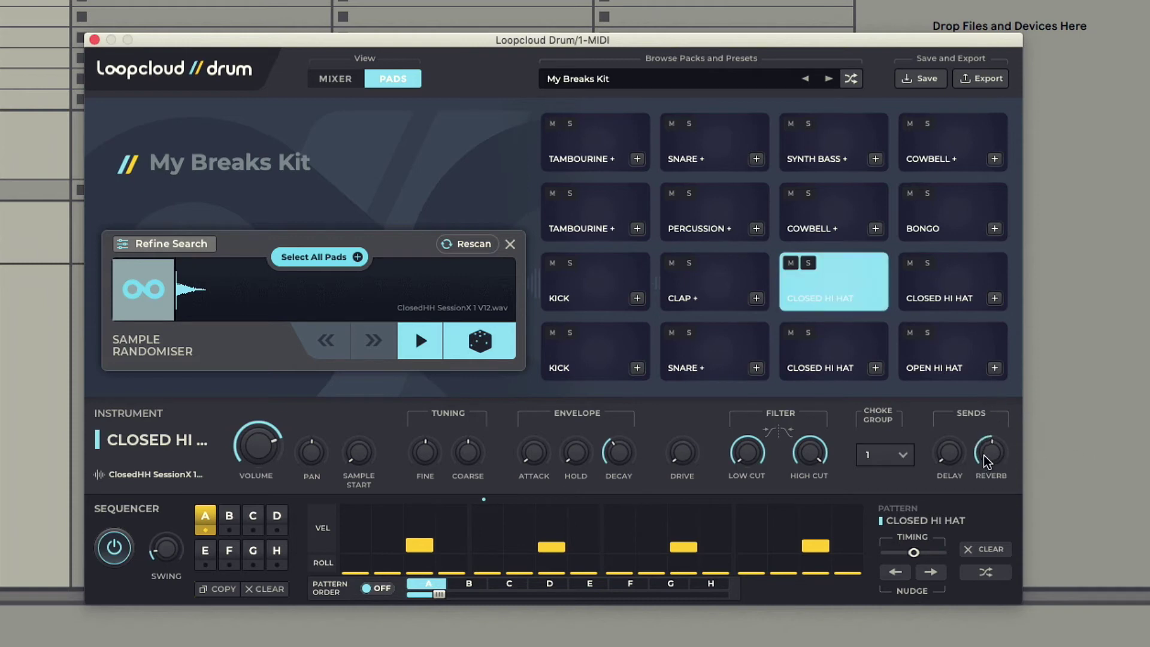
mouse_move(990, 451)
click(807, 263)
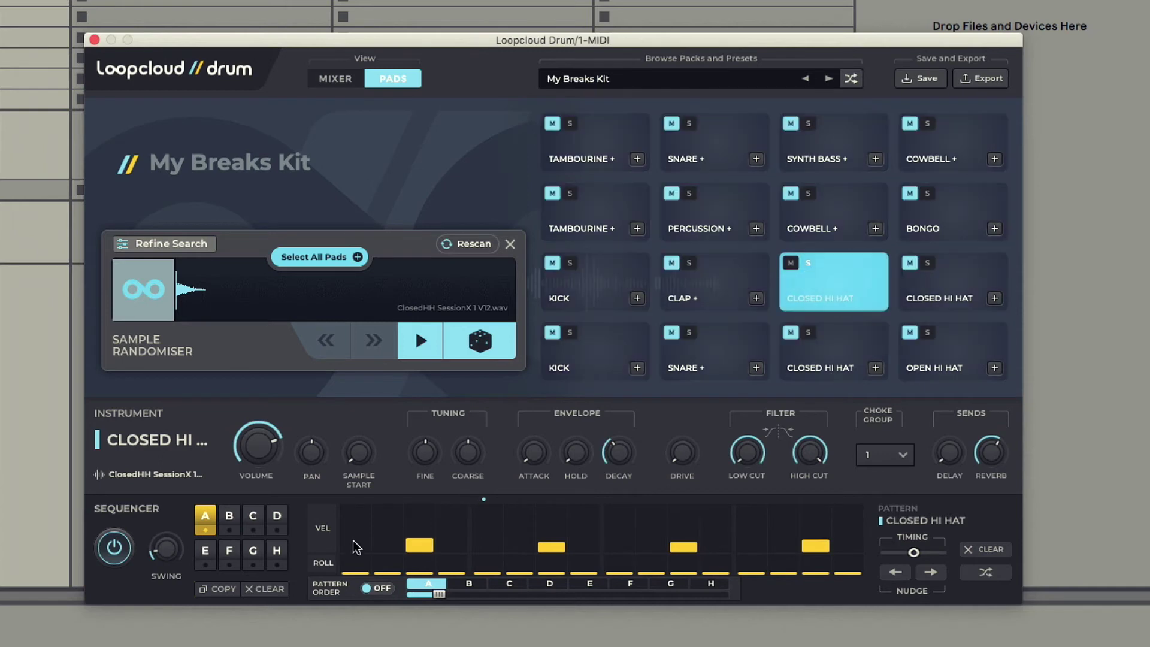
Step: Add closed hi-hat hits on steps 1, 6, 8 and 12, unsolo it, and show the kit mixer
click(354, 536)
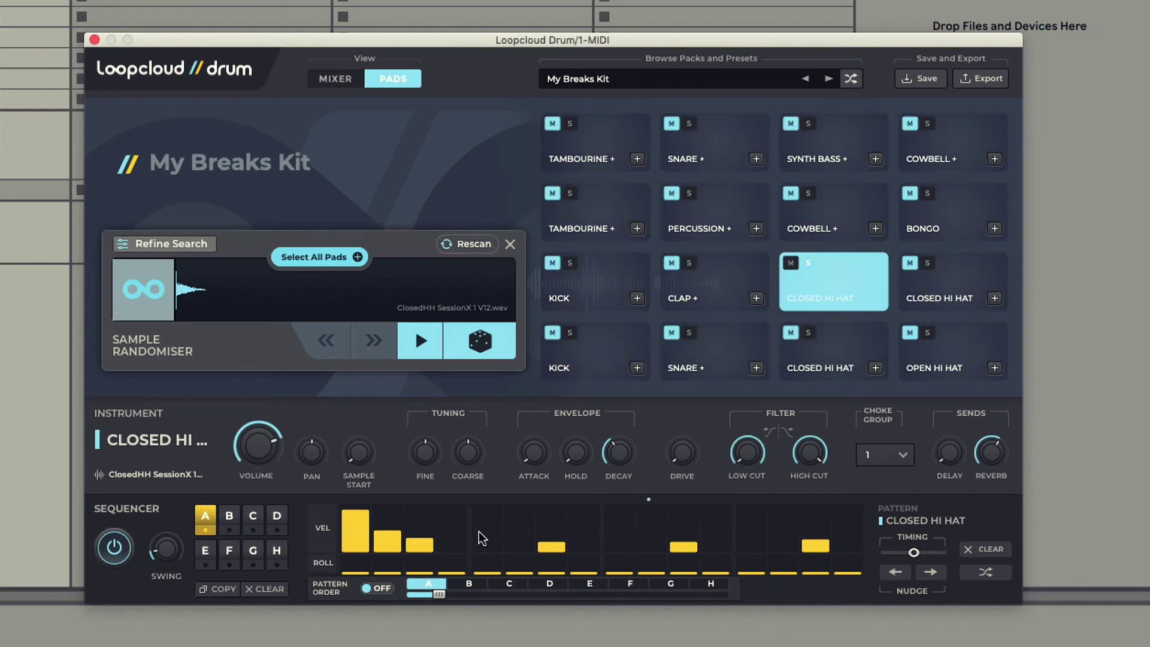
click(518, 532)
click(582, 515)
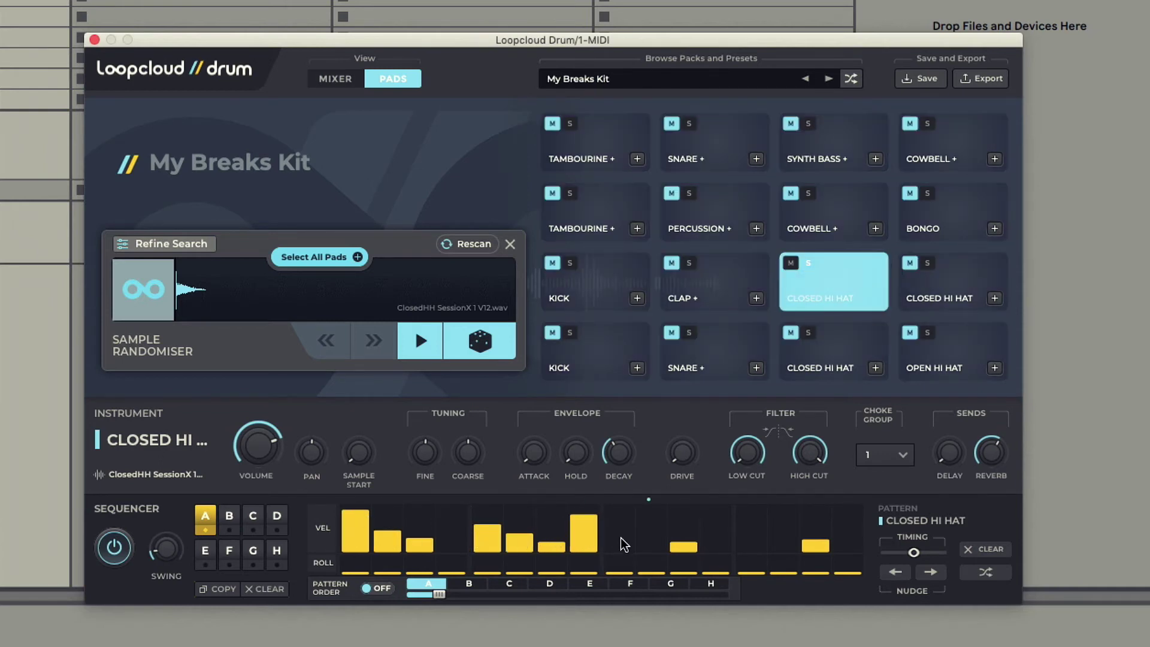
click(723, 513)
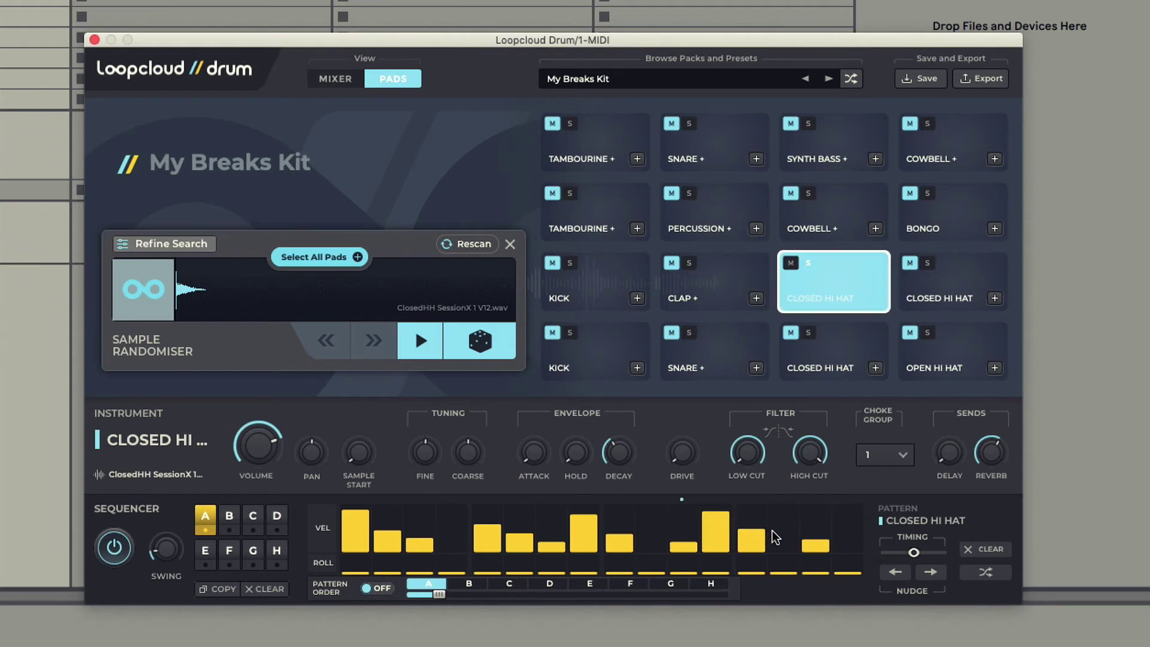
click(808, 262)
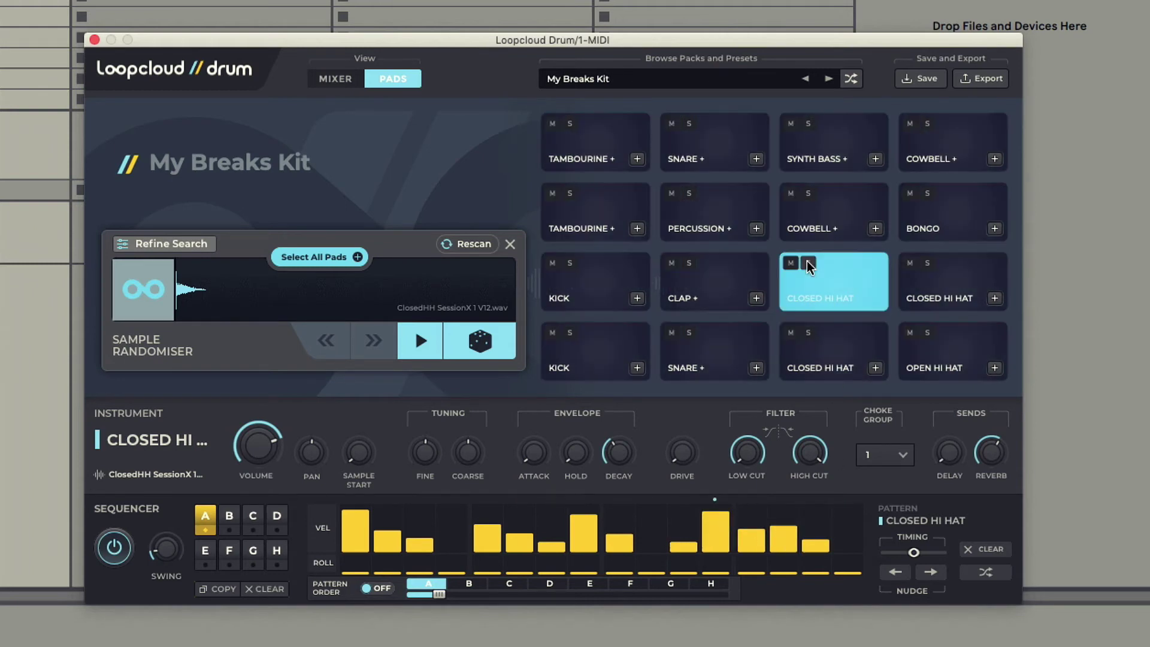
click(340, 83)
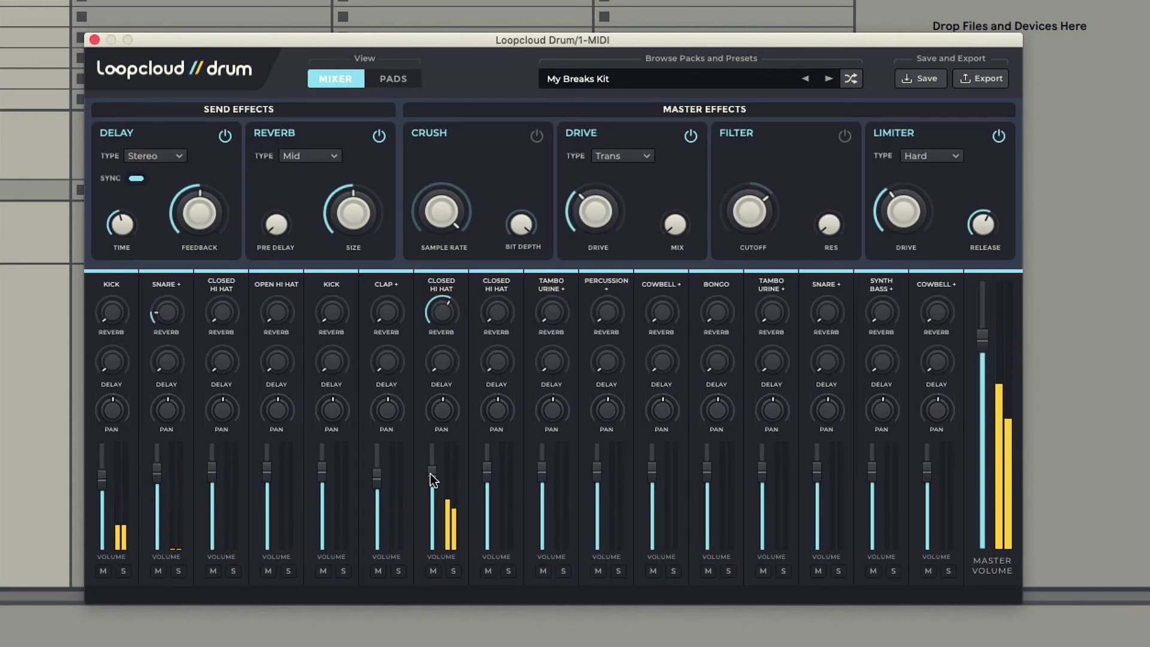
Step: Lower the Closed Hi Hat fader, raise master Drive and Limiter Drive to 8 dB, and increase Snare reverb
drag(430, 473, 430, 482)
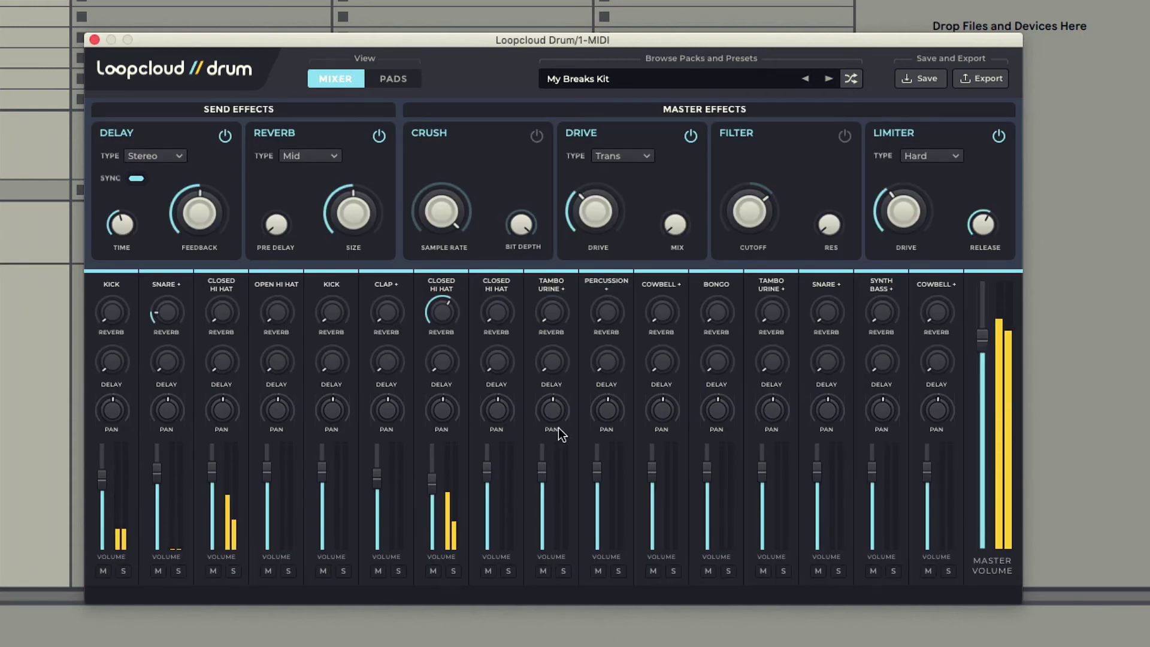
drag(566, 212, 592, 189)
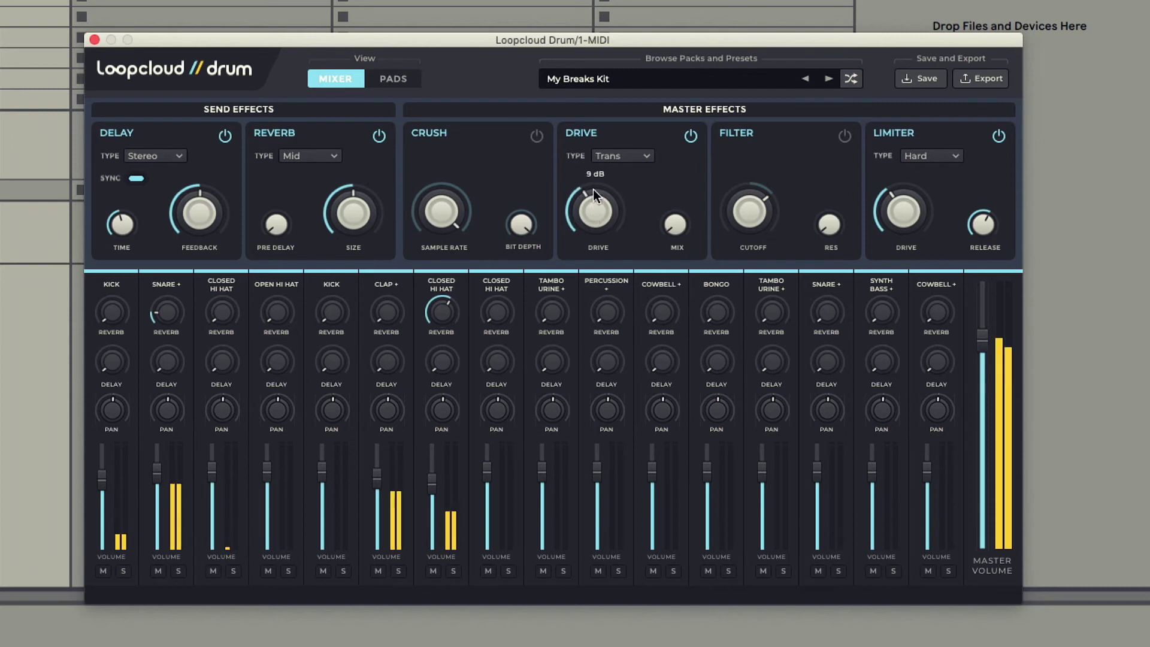
drag(900, 209, 909, 179)
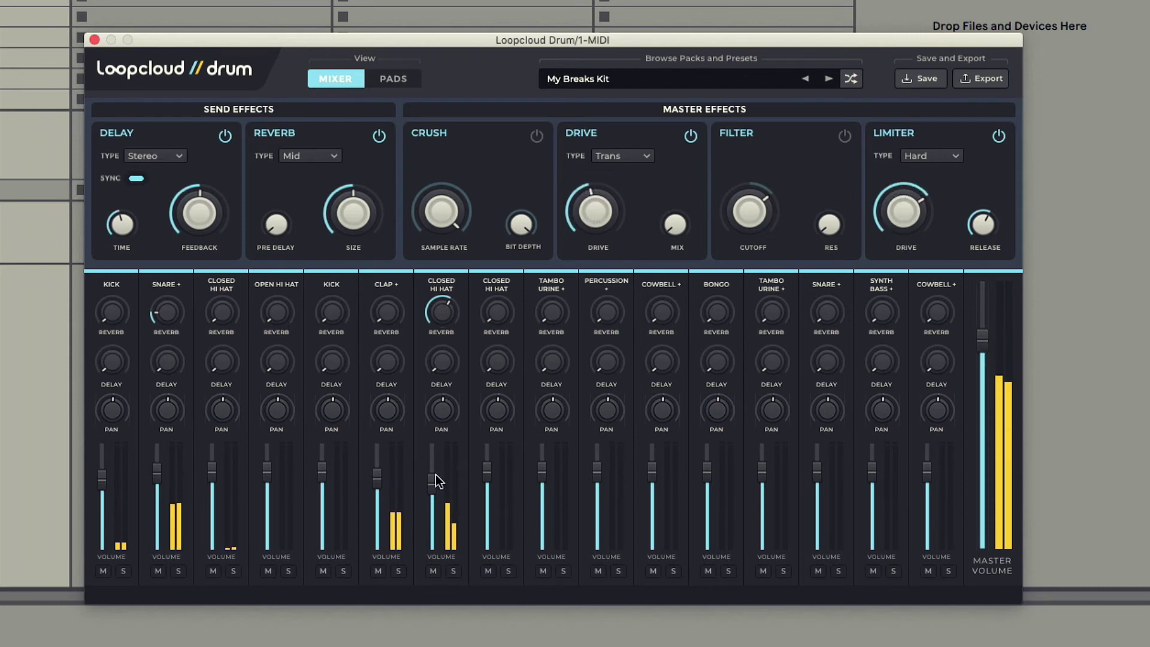
drag(430, 478, 430, 487)
drag(170, 311, 166, 319)
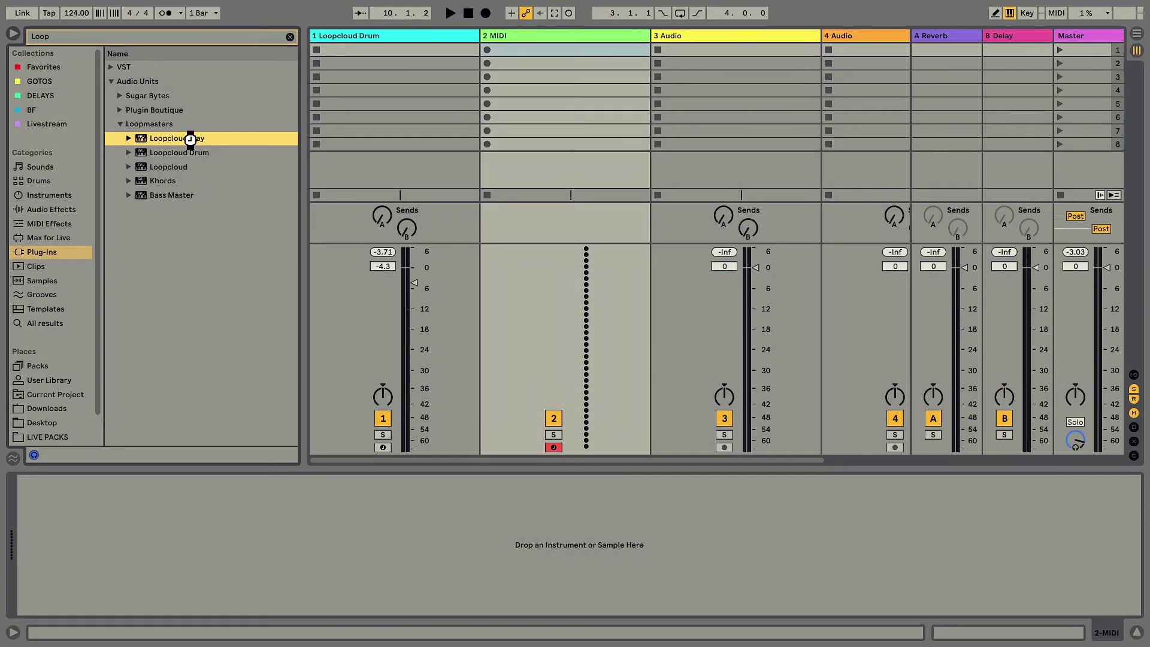
Step: Load Loopcloud Play on the 2-MIDI track and play two notes to hear CFAD Vocal Synth
key(Return)
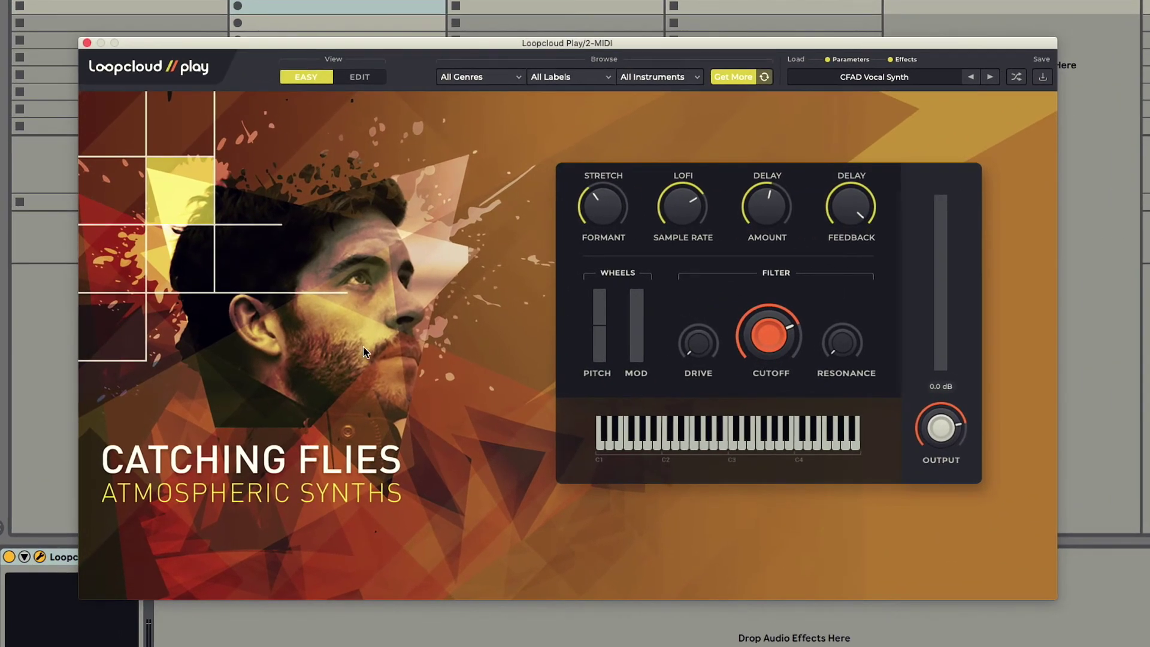
key(a)
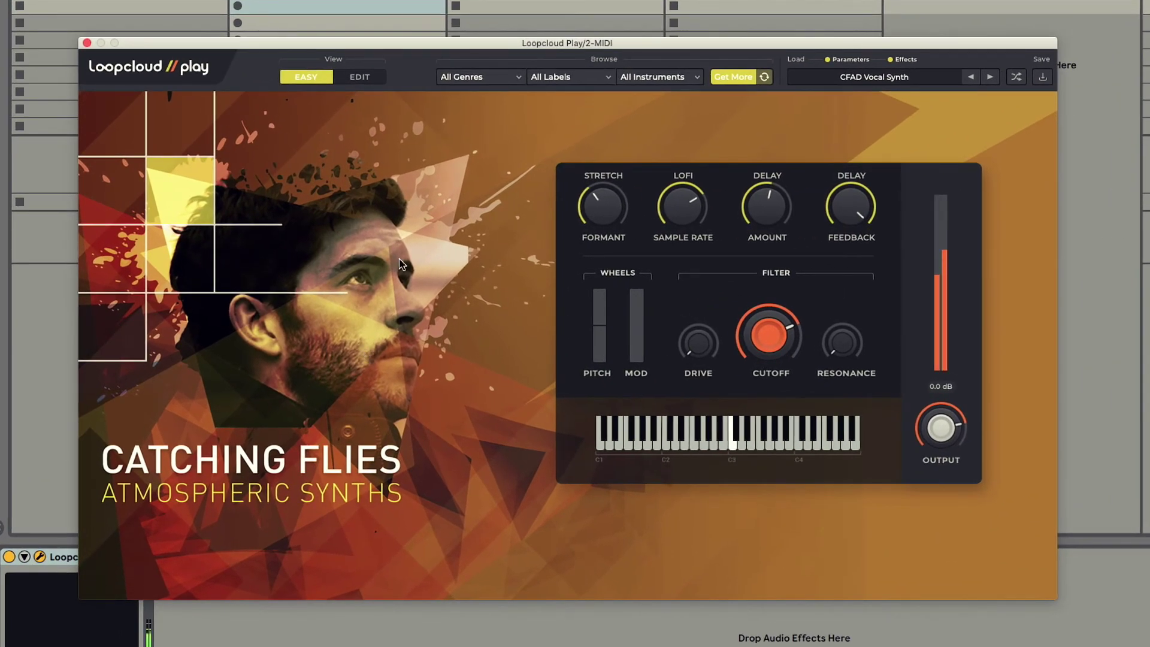
key(e)
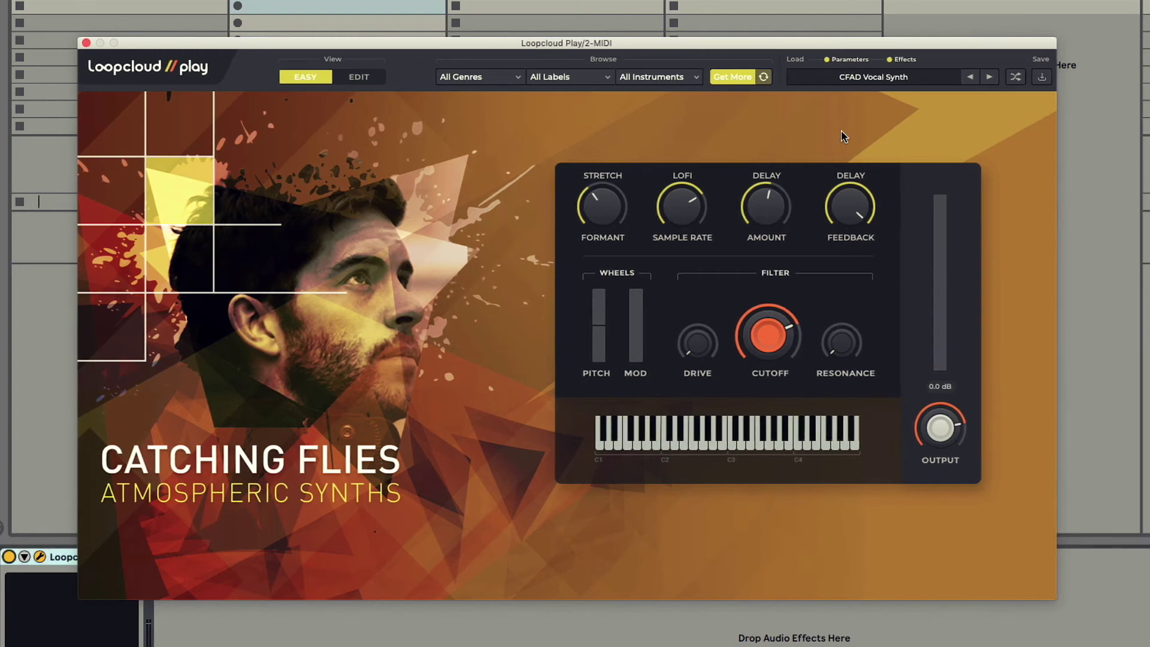
Step: Browse the Intro Sounds presets, stepping through CFAD Vox Drone to CFAD Warm Synth
click(877, 78)
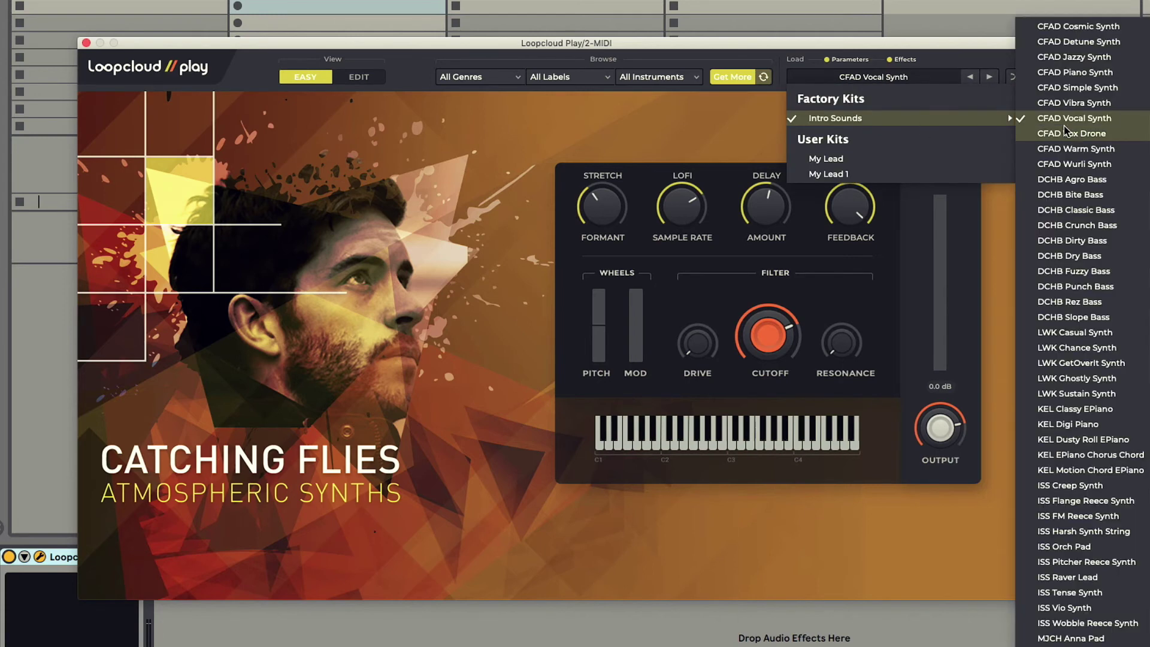
click(994, 60)
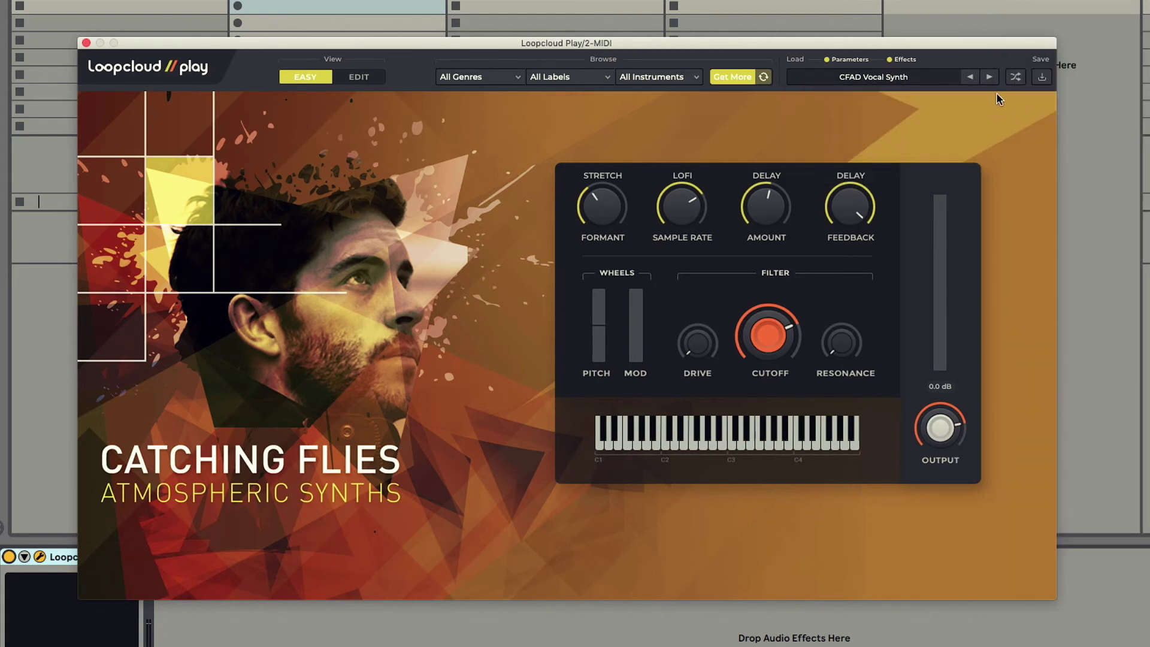
click(990, 81)
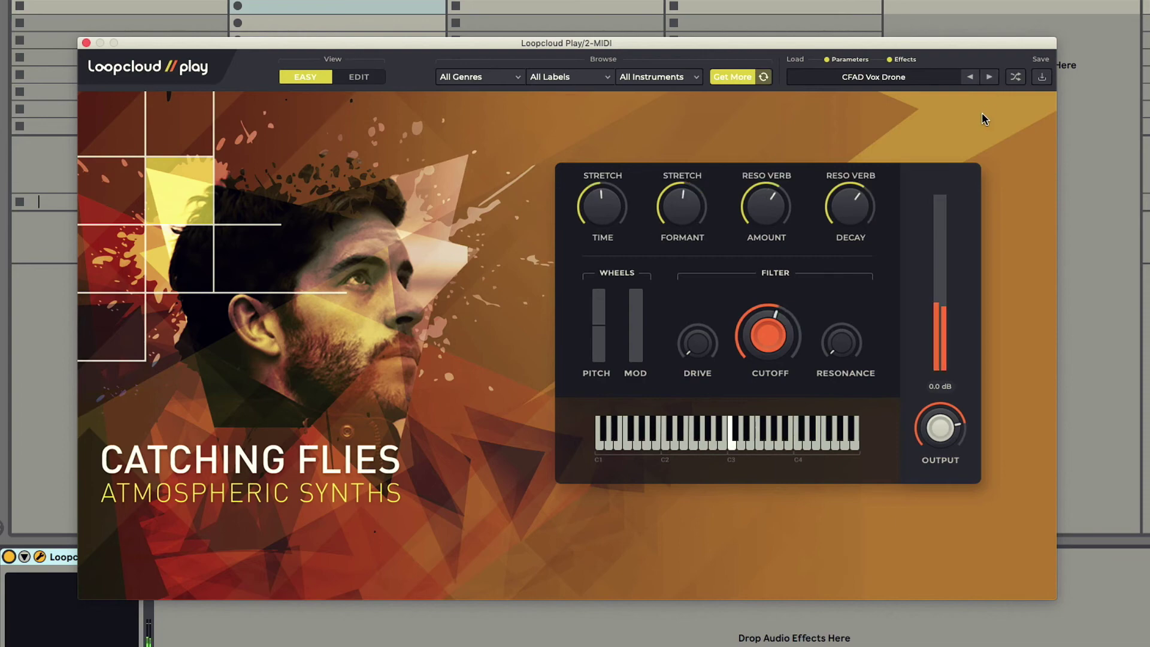
click(989, 78)
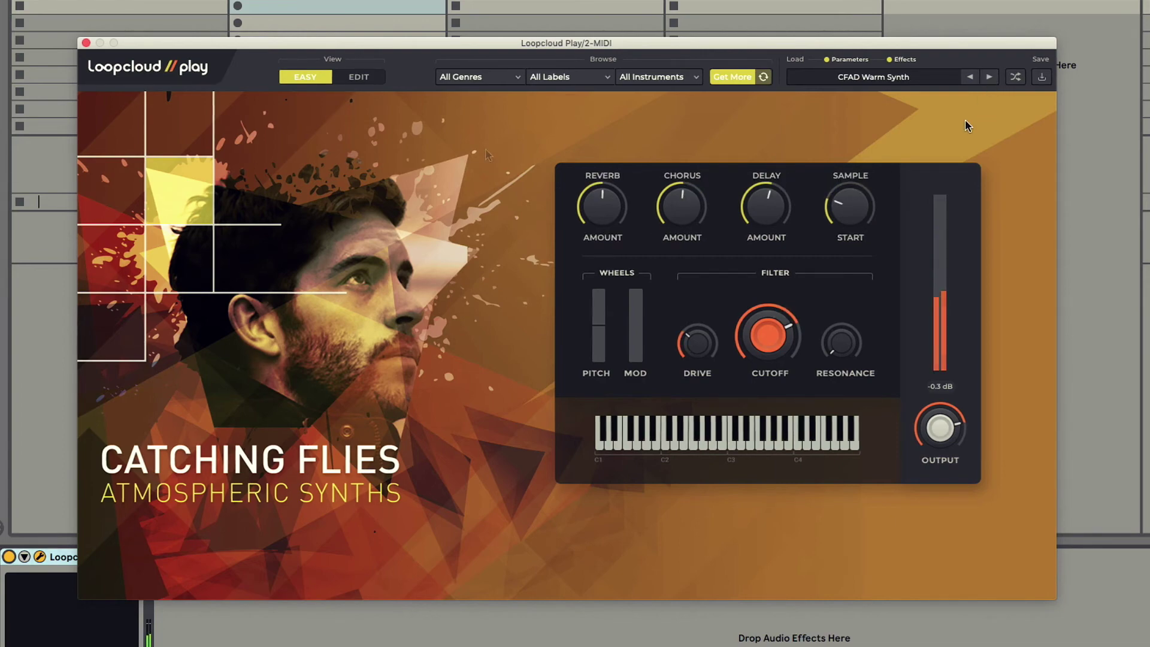
Step: Filter the presets to Pad instruments and step to the next pad preset
click(513, 78)
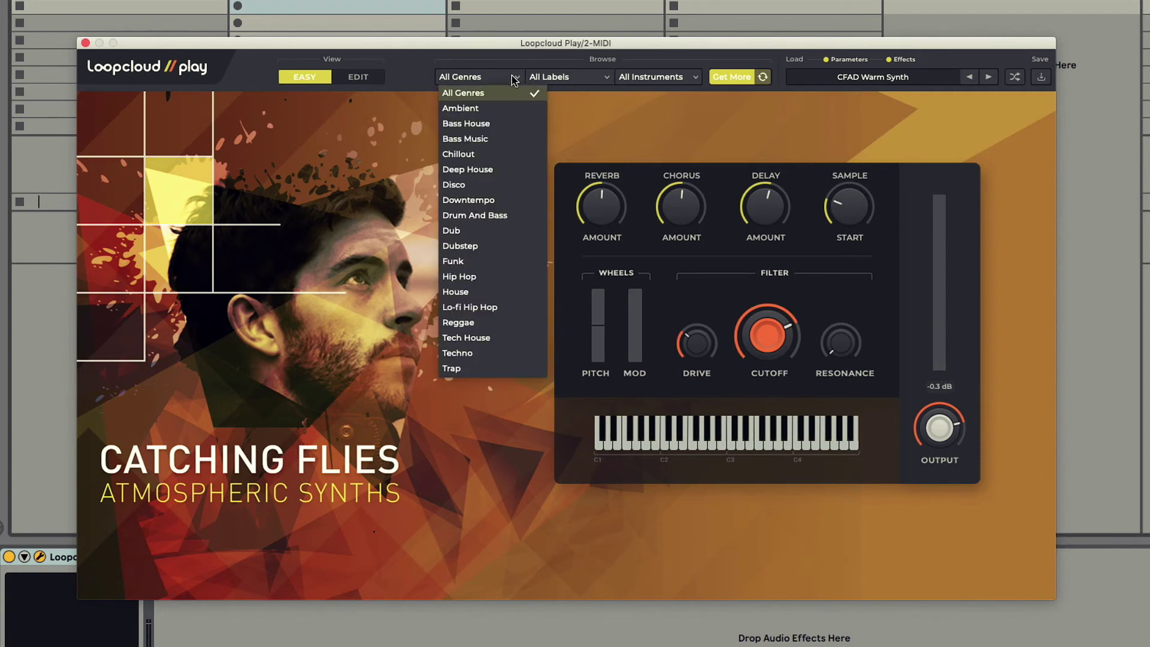
click(605, 126)
click(676, 80)
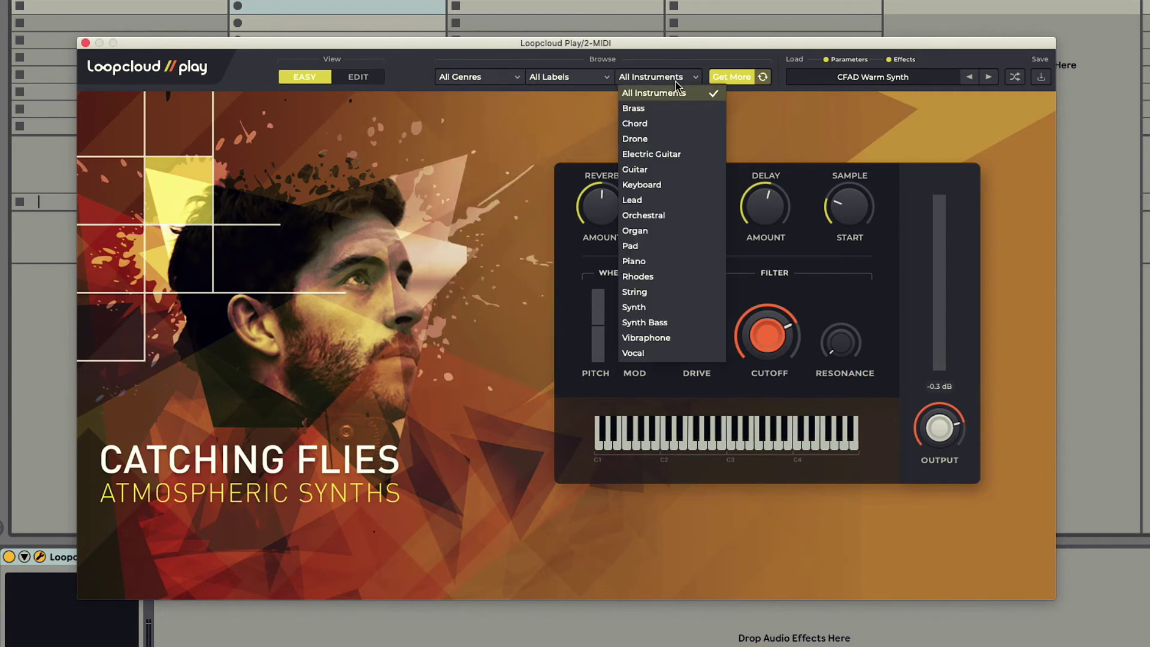
click(655, 246)
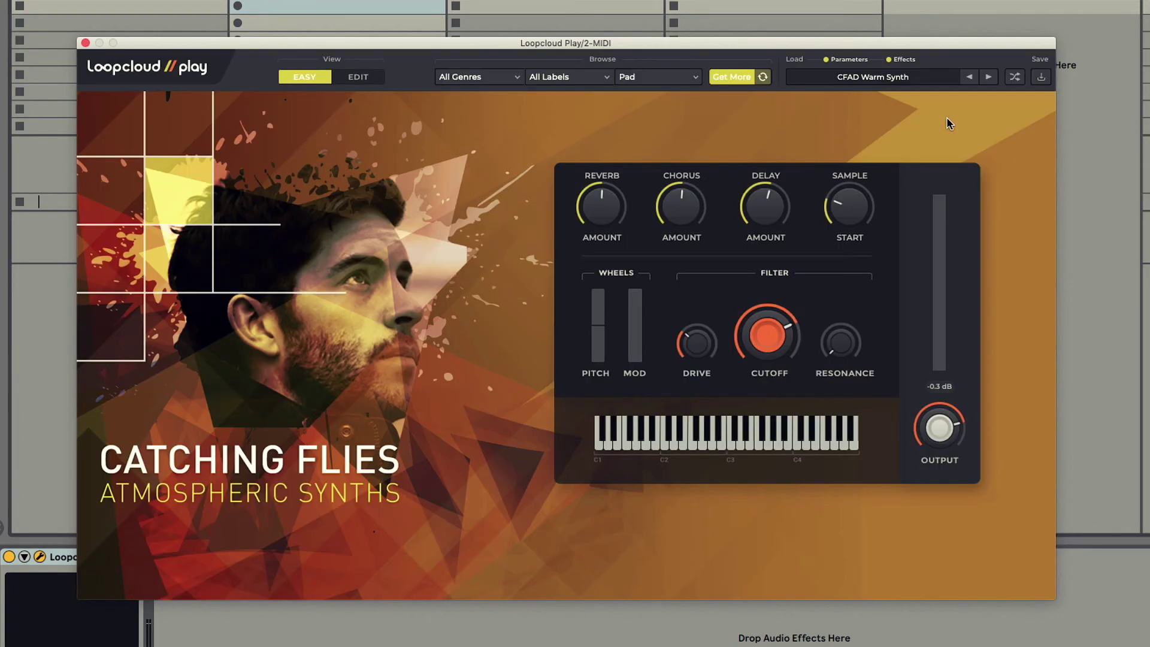
click(989, 76)
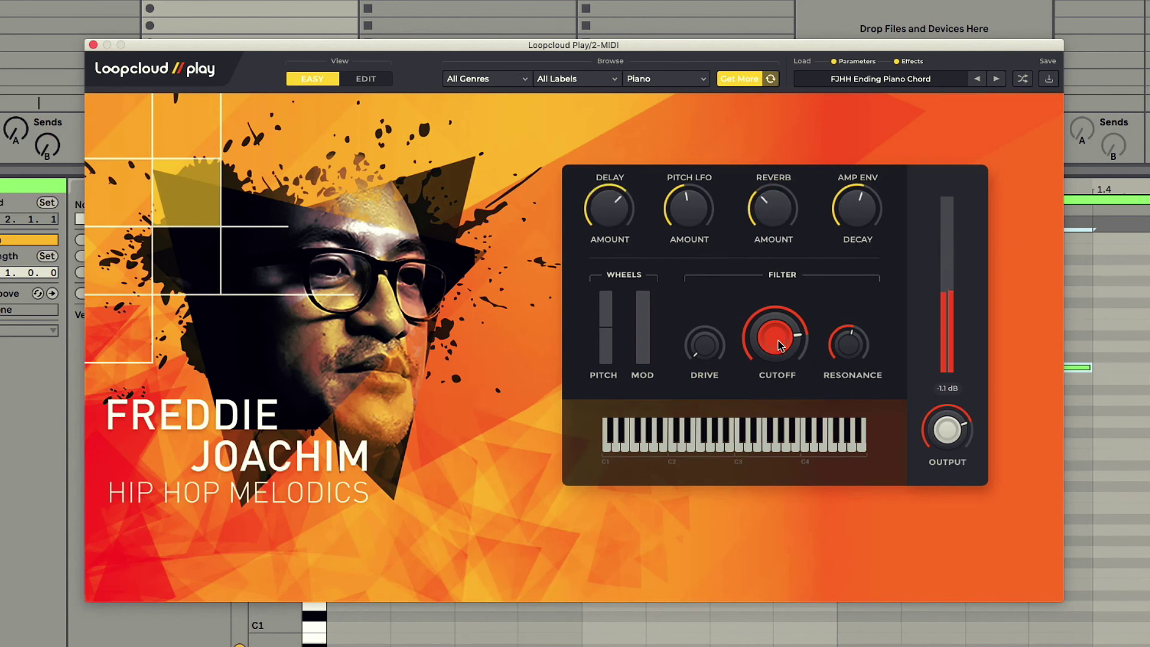
Step: Turn the filter cutoff down to about halfway and set the delay time to 1/8, then return to Easy view
drag(776, 333, 740, 311)
click(379, 81)
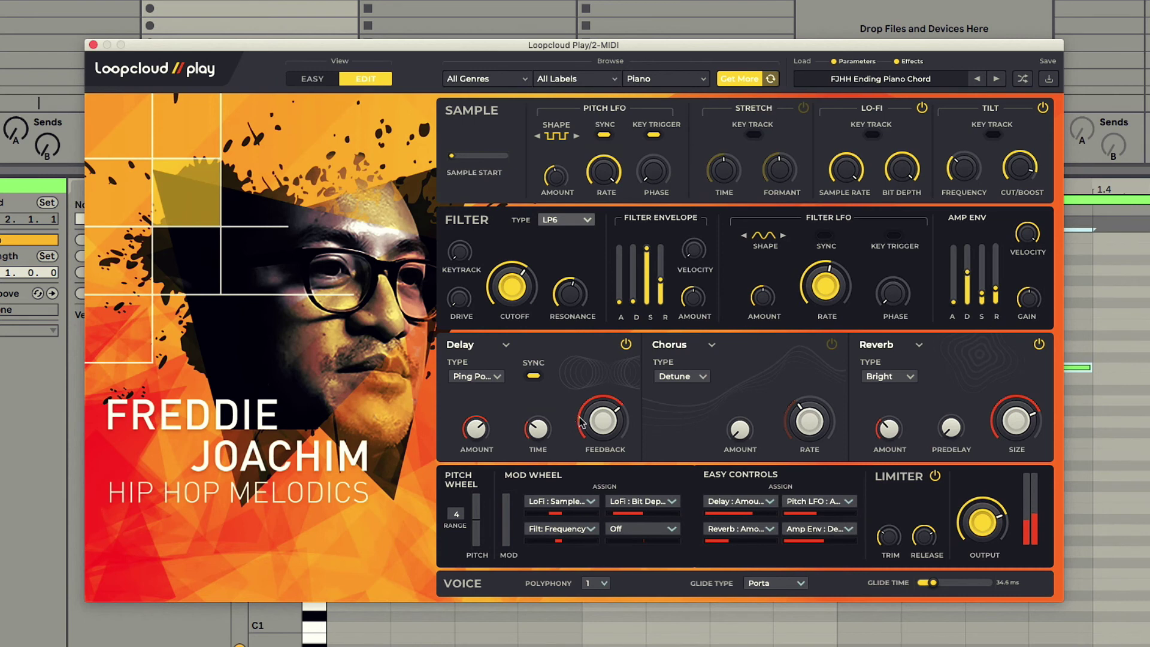
drag(538, 431, 539, 417)
mouse_move(764, 298)
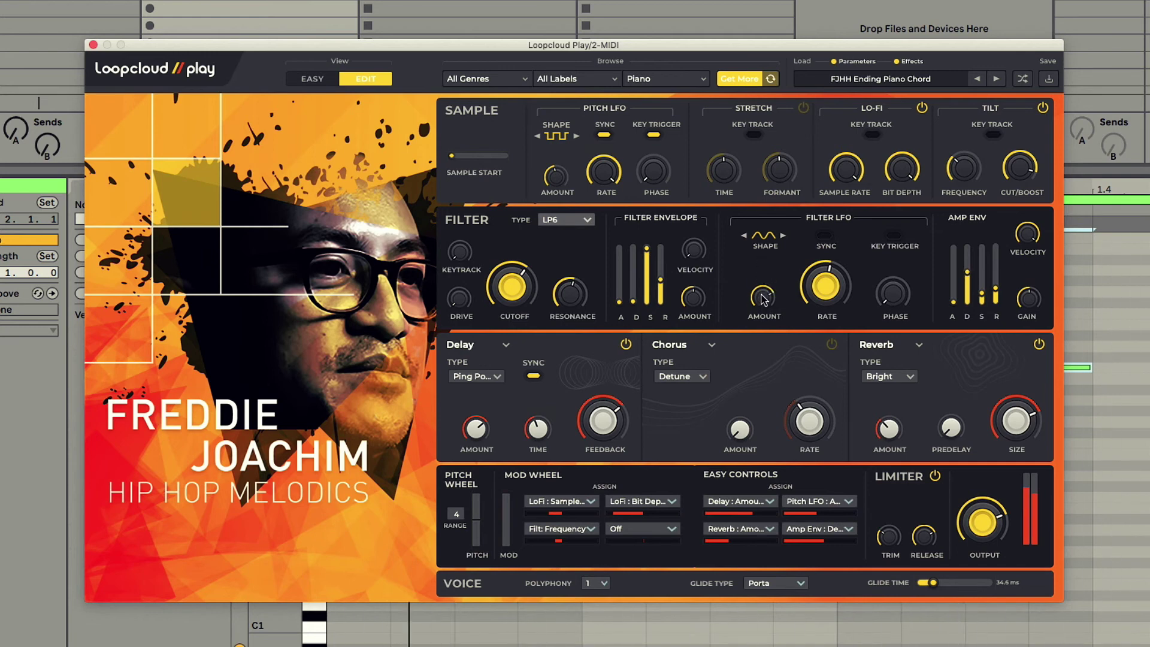
click(318, 80)
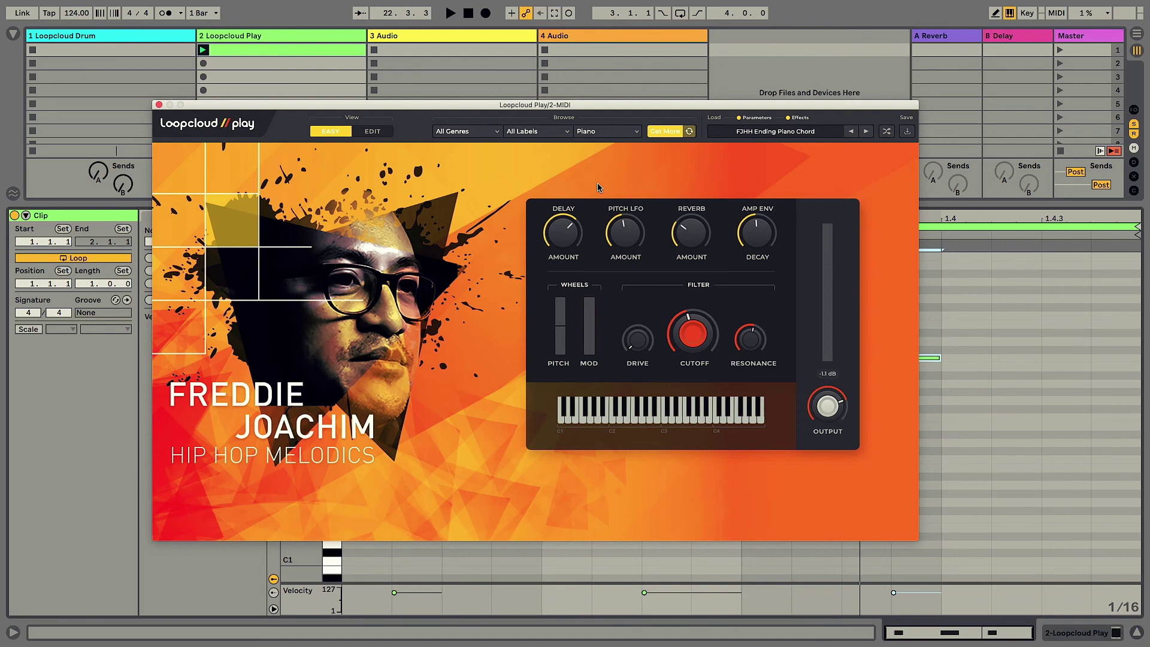
Step: In Loopcloud, preview the KEL Classy EPiano and KSEC Detune Keys presets
click(670, 137)
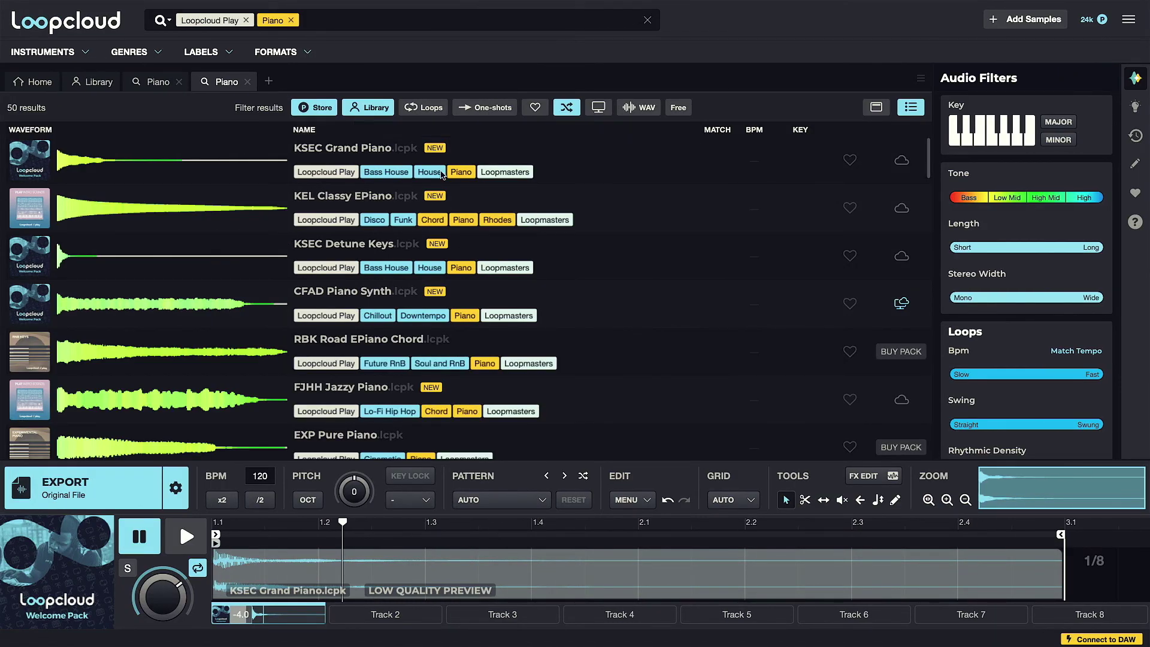
click(345, 207)
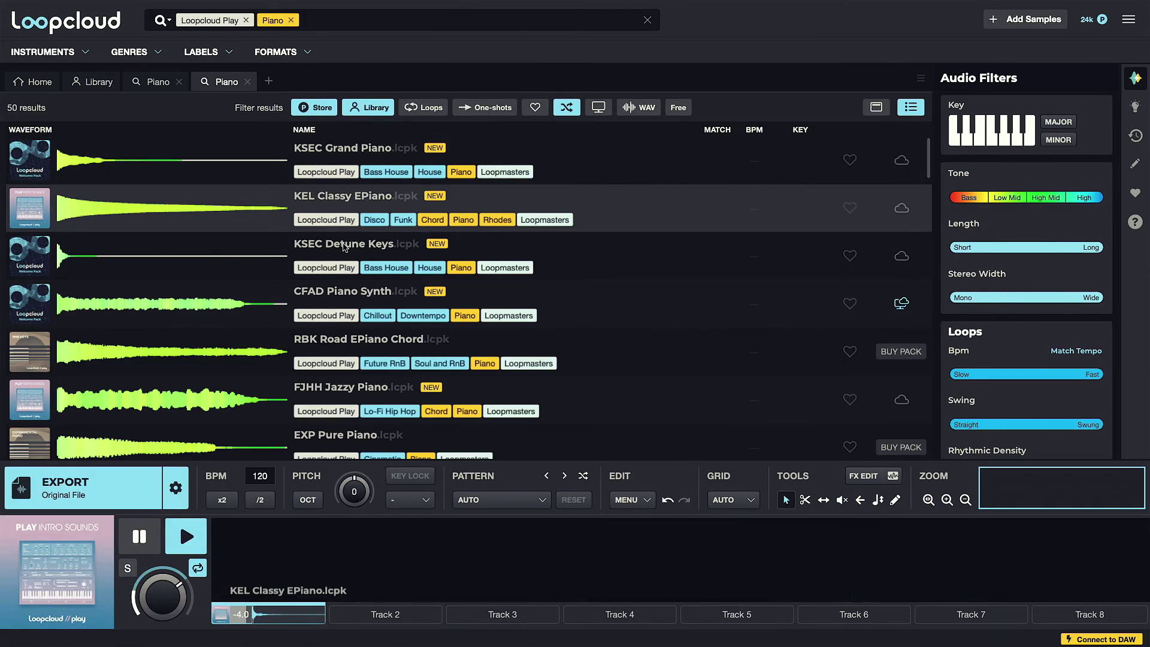
click(340, 246)
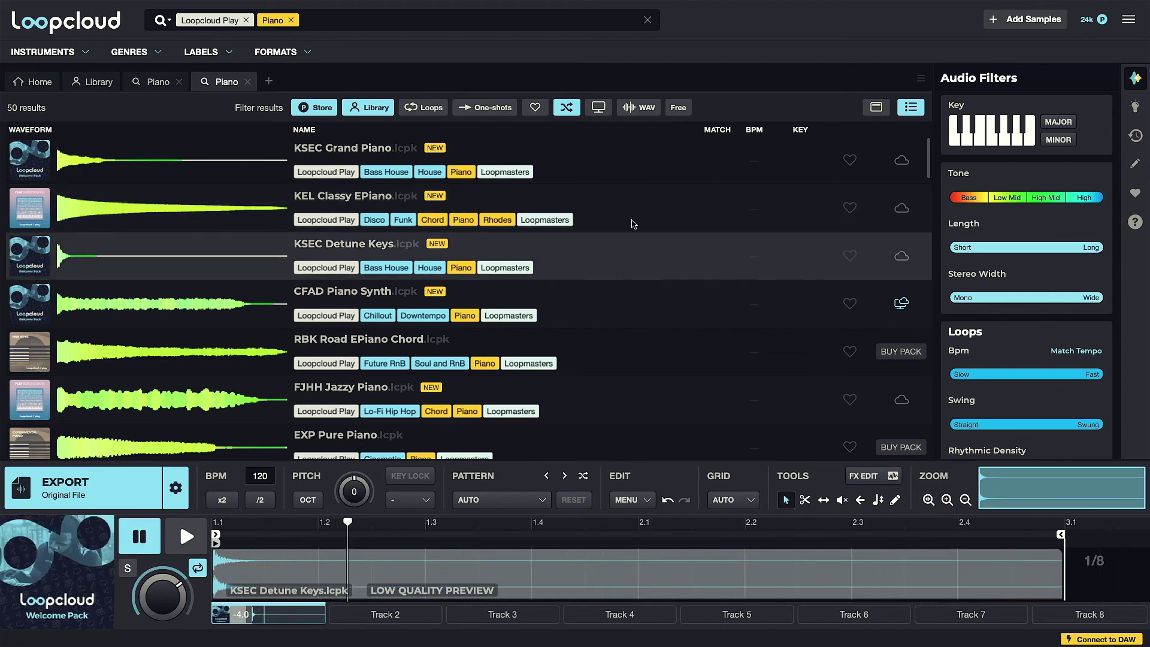
Step: Replace the Piano search tag with a Bass tag
click(292, 21)
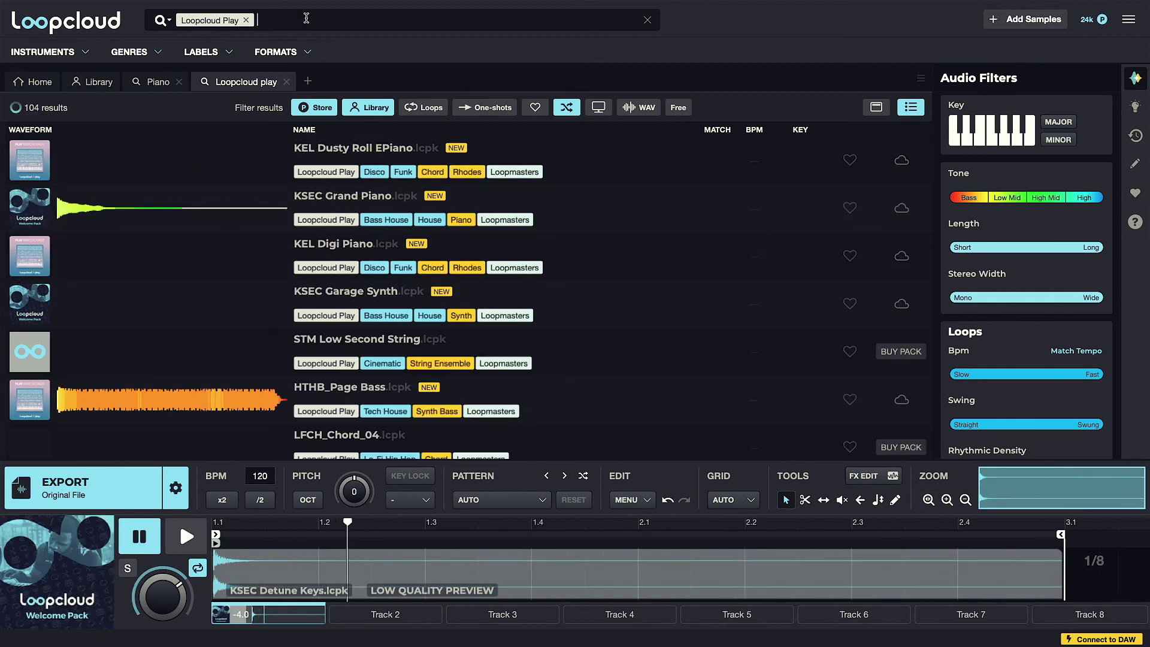
text(bass)
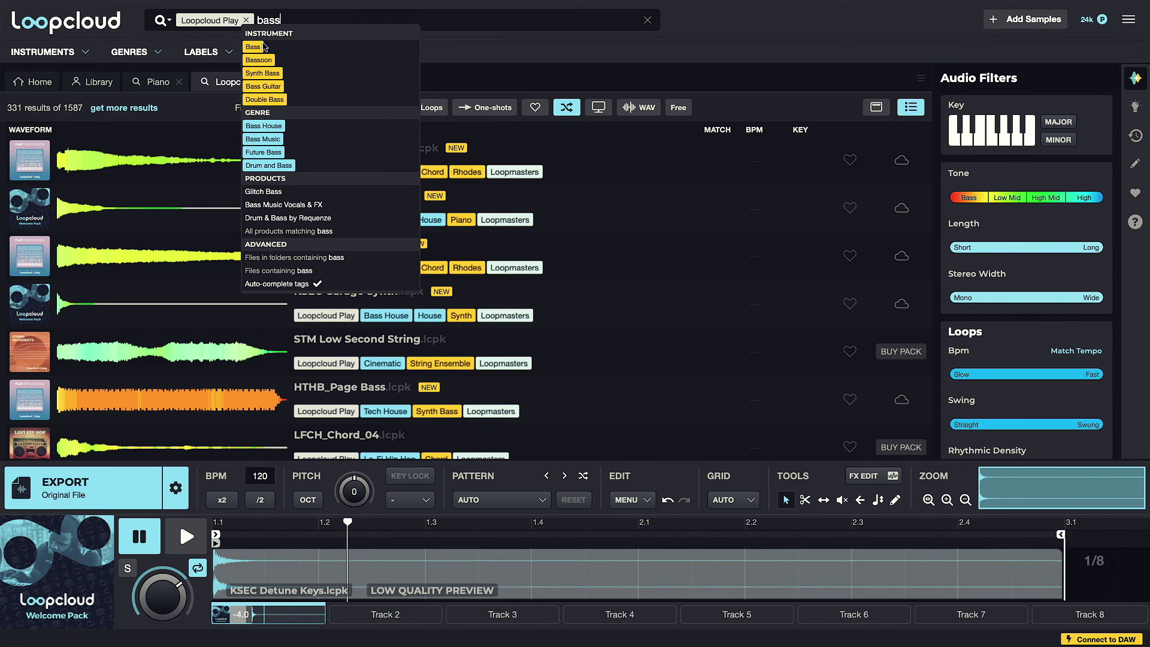
key(Return)
scroll(338, 240, down, 5)
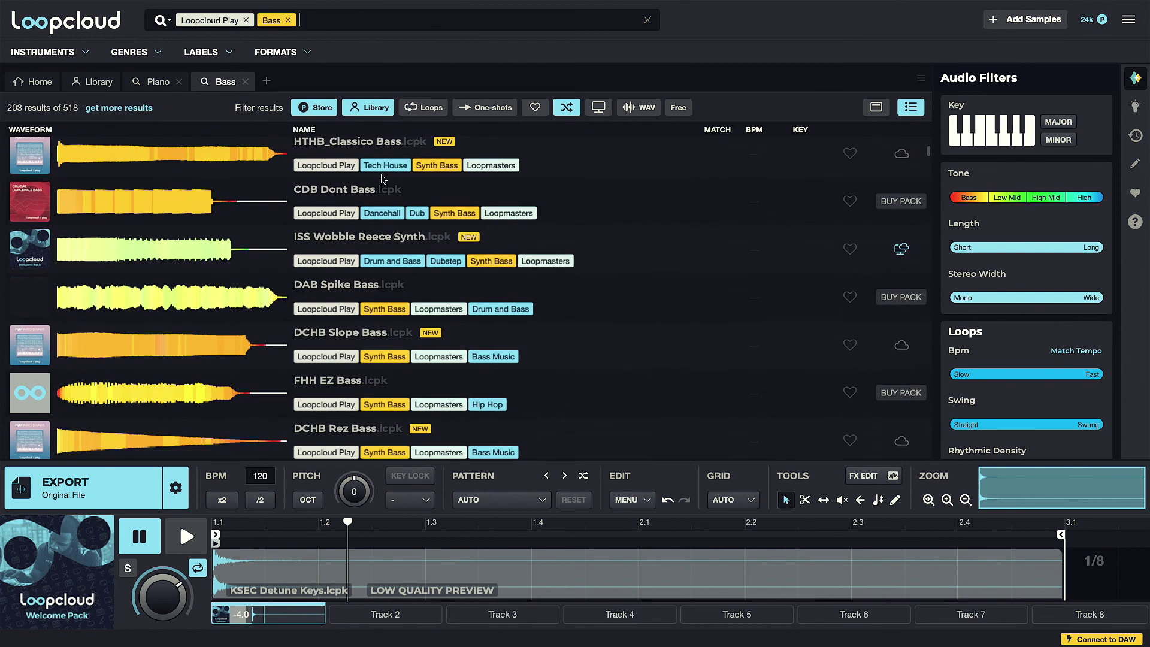
scroll(339, 239, up, 1)
Step: Preview CDB Dont Bass and ISS Wobble Reece Synth, then open the Crucial Dancehall Bass pack page
click(338, 237)
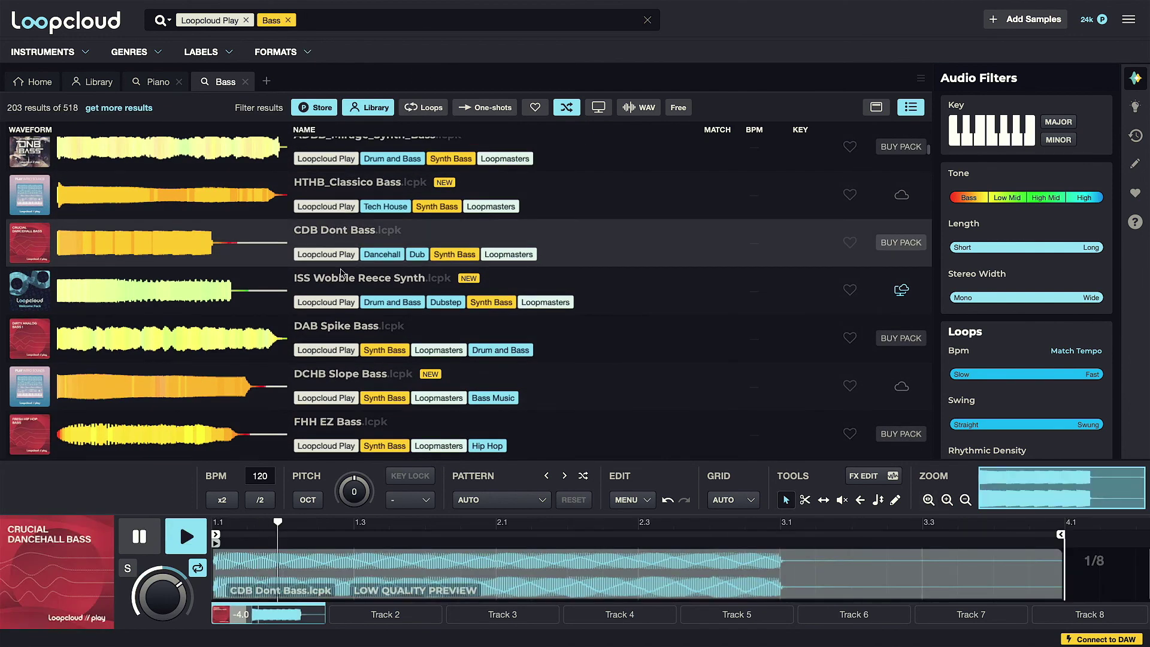
click(340, 278)
click(336, 235)
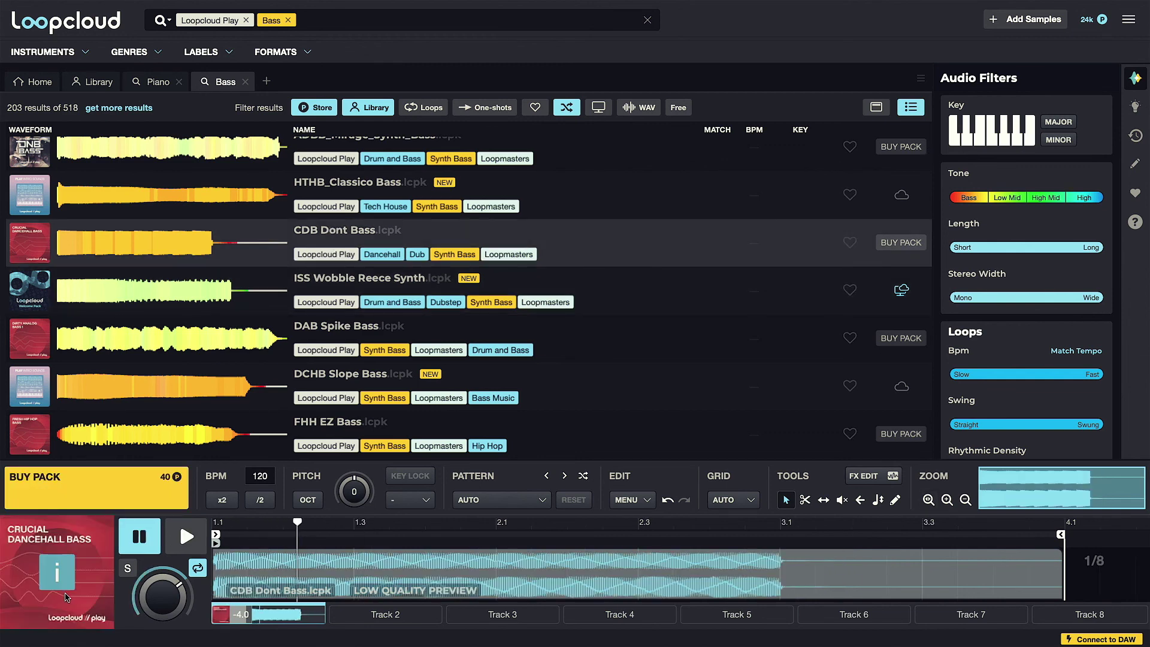
click(55, 575)
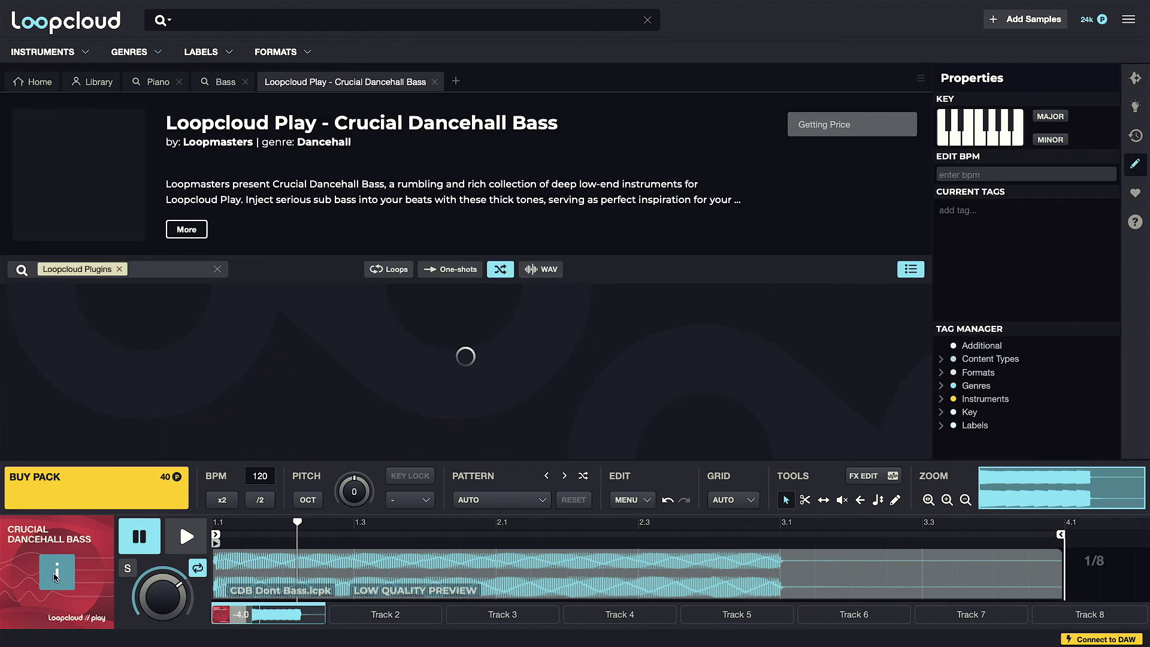